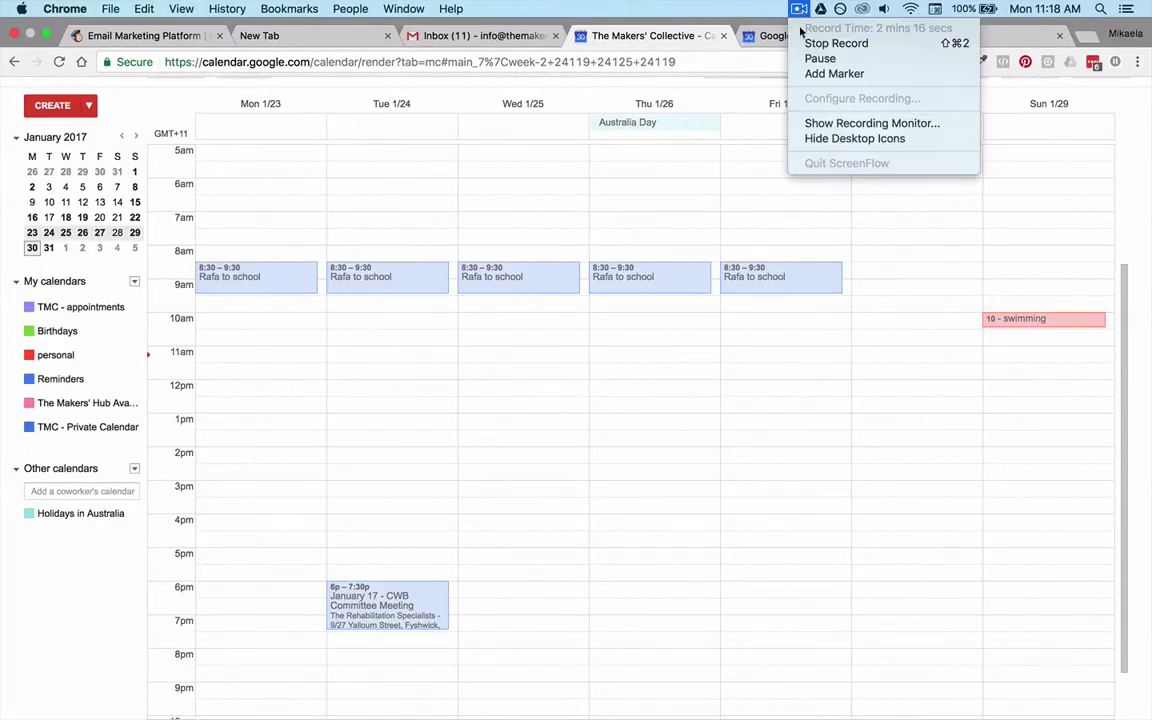
pyautogui.click(826, 58)
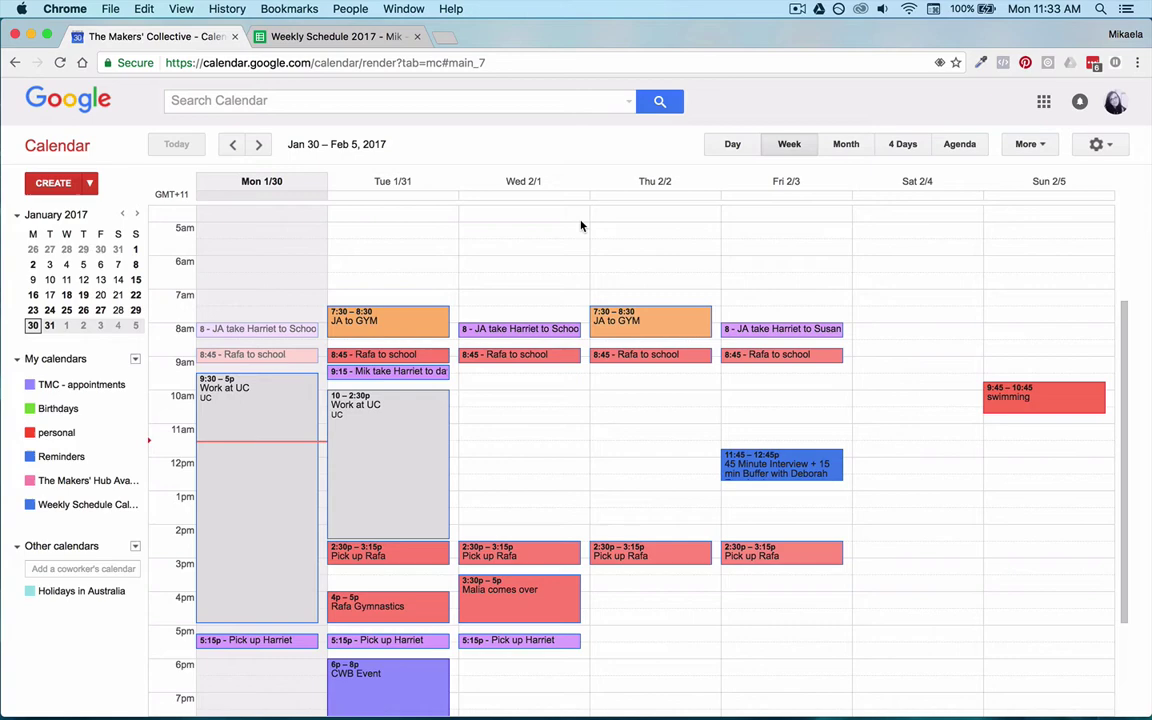
# Step: Compare the Weekly Schedule 2017 spreadsheet with the calendar week of Jan 30 – Feb 5 to find blocks still missing
pyautogui.click(339, 38)
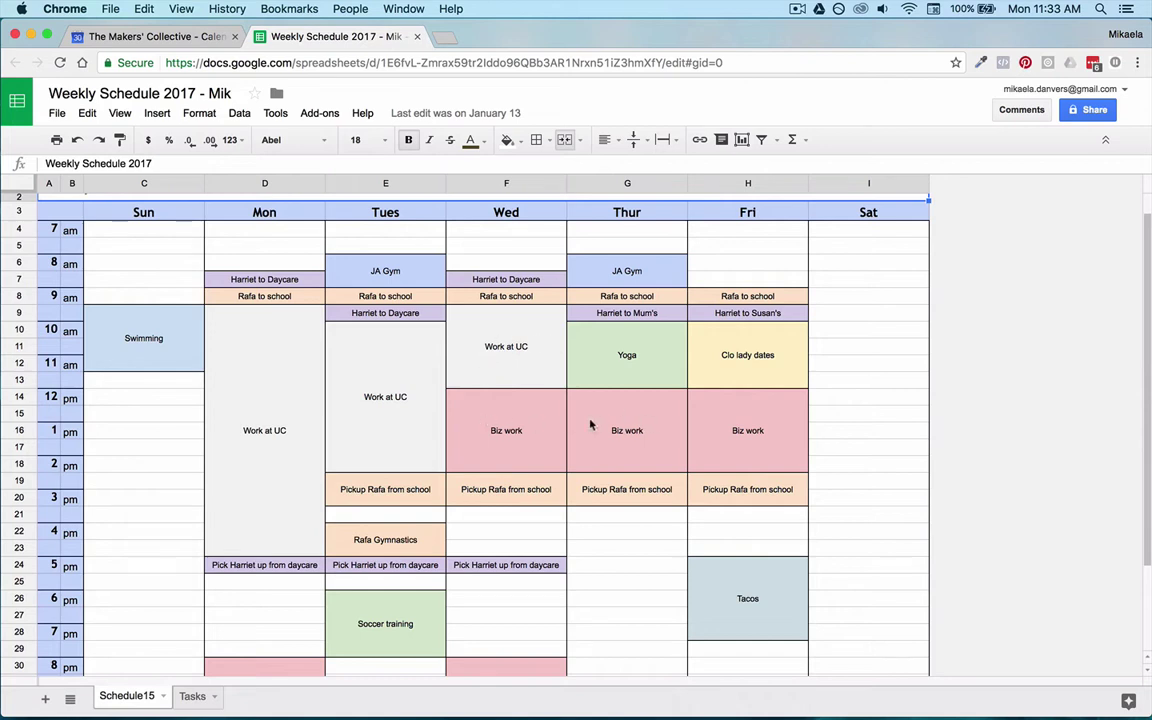
pyautogui.scroll(-1, 492, 422)
pyautogui.scroll(-1, 493, 422)
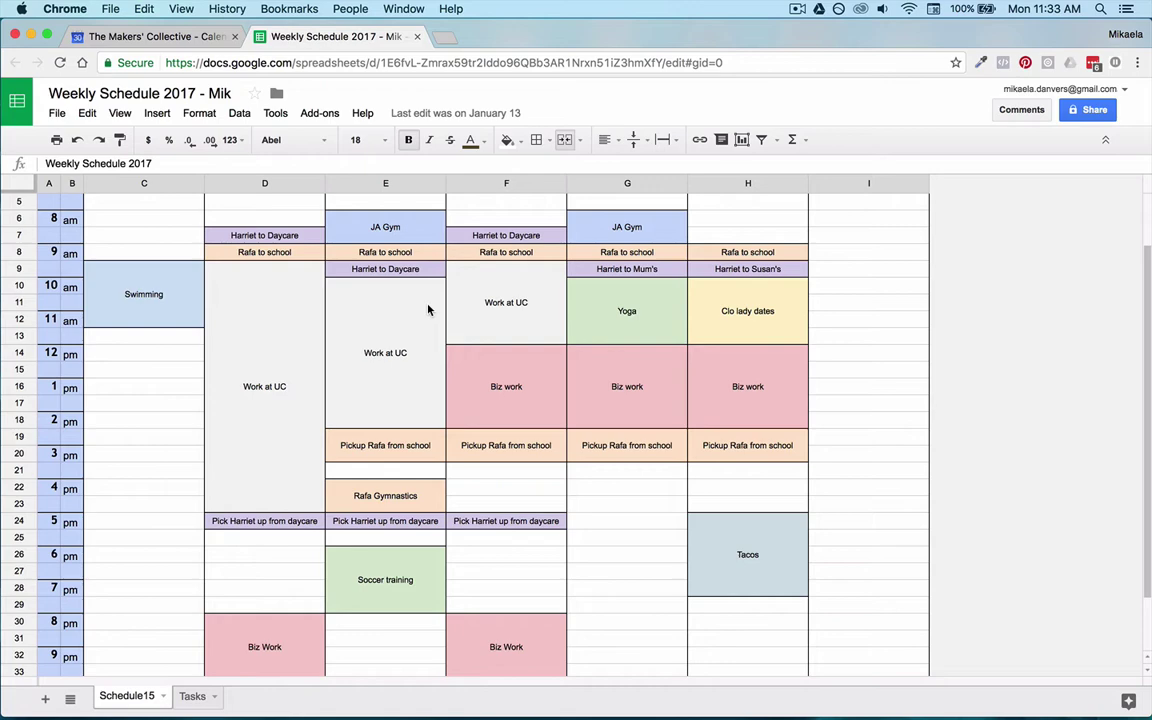
pyautogui.click(178, 37)
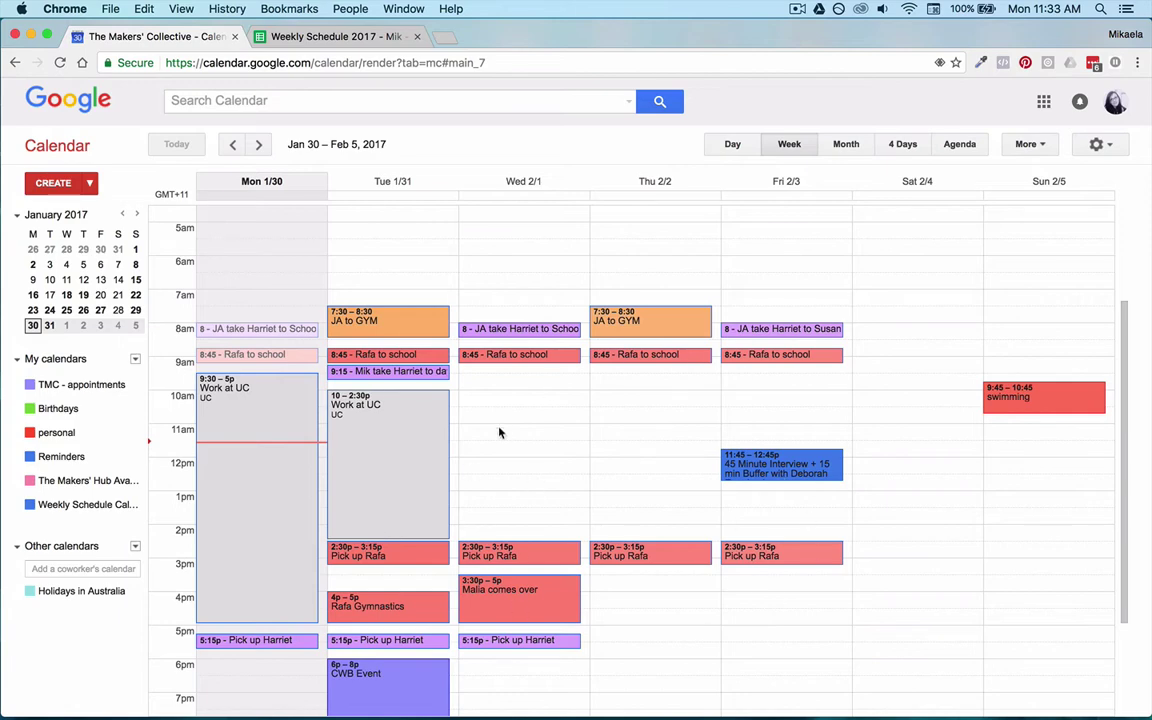
pyautogui.scroll(-2, 503, 428)
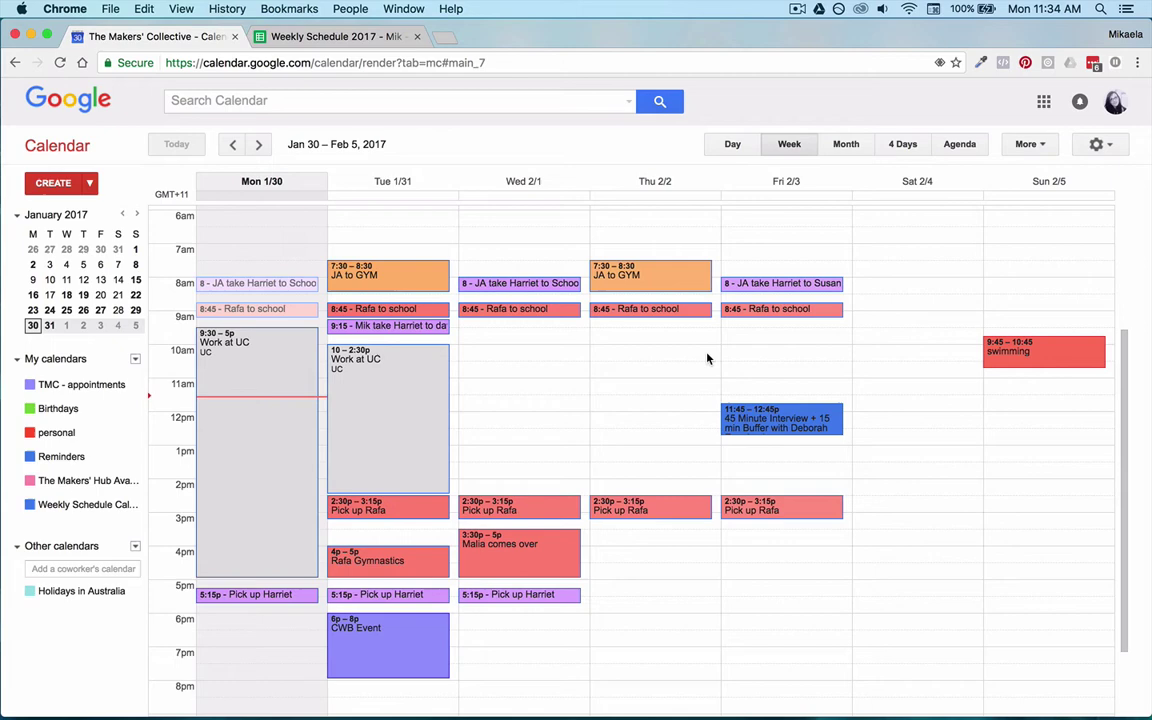
pyautogui.click(330, 36)
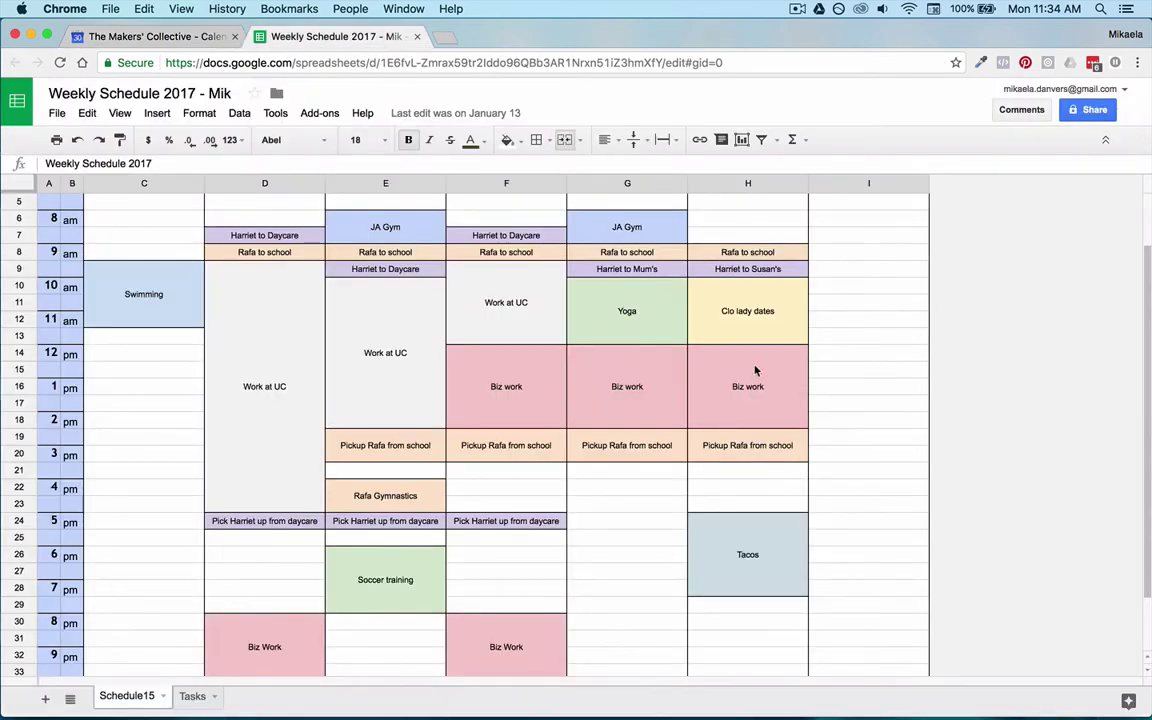
pyautogui.click(165, 36)
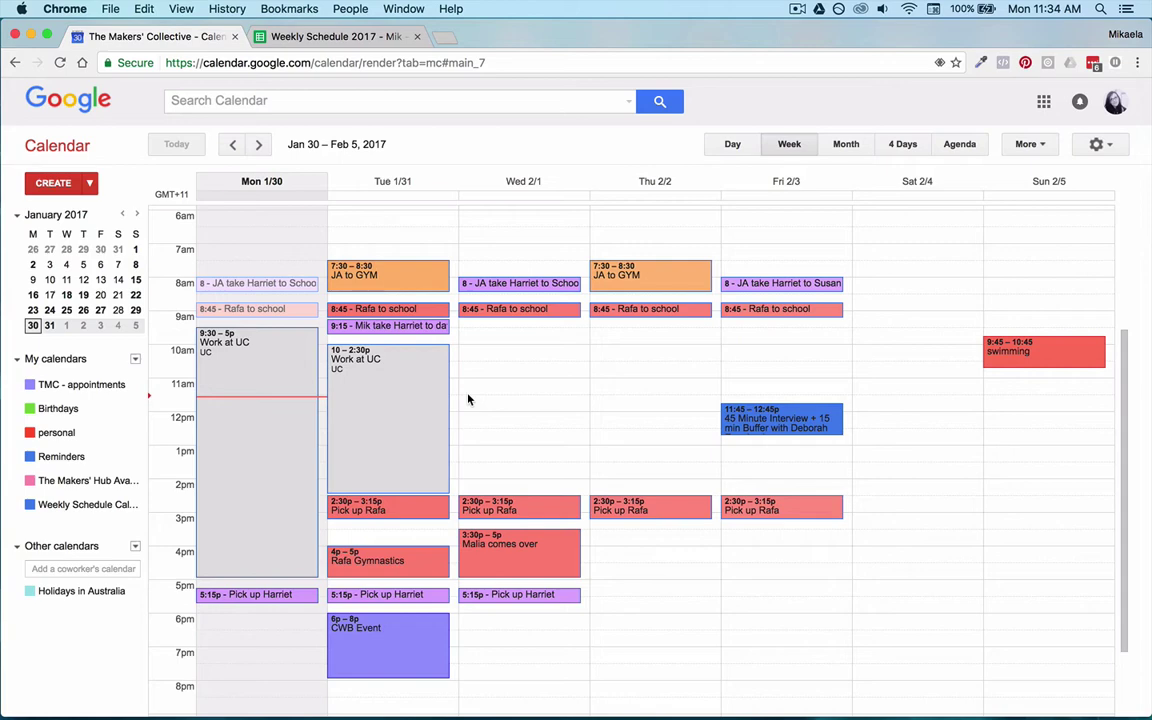
pyautogui.click(334, 40)
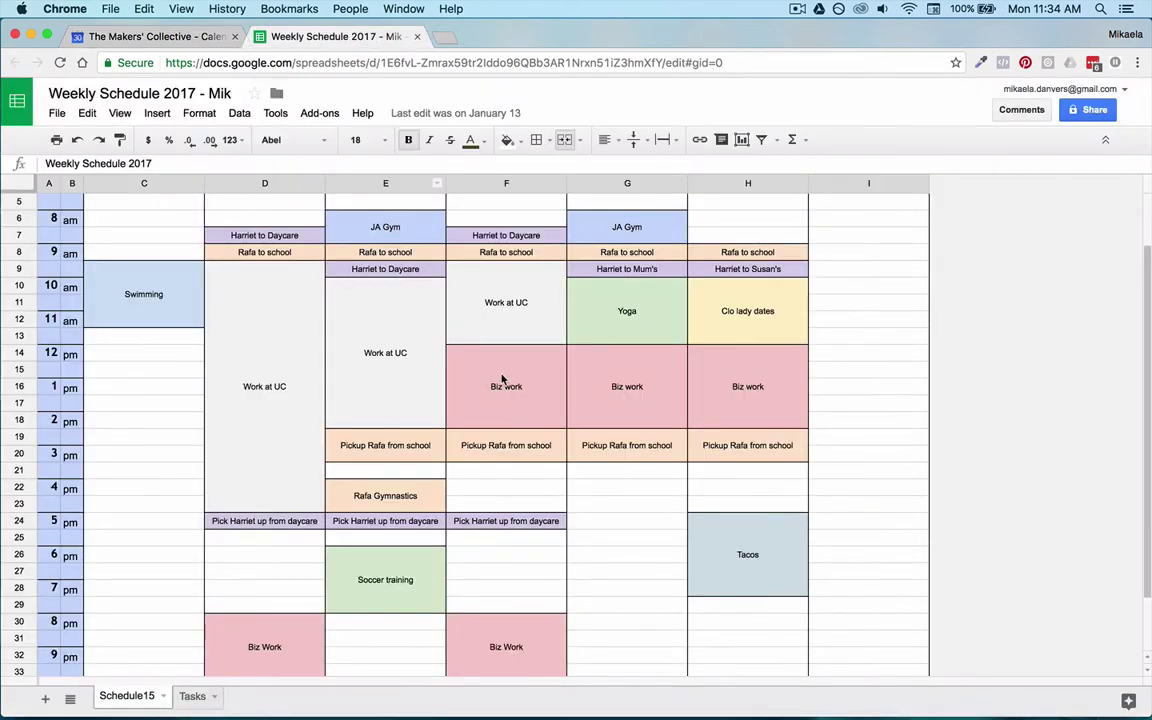
pyautogui.click(176, 36)
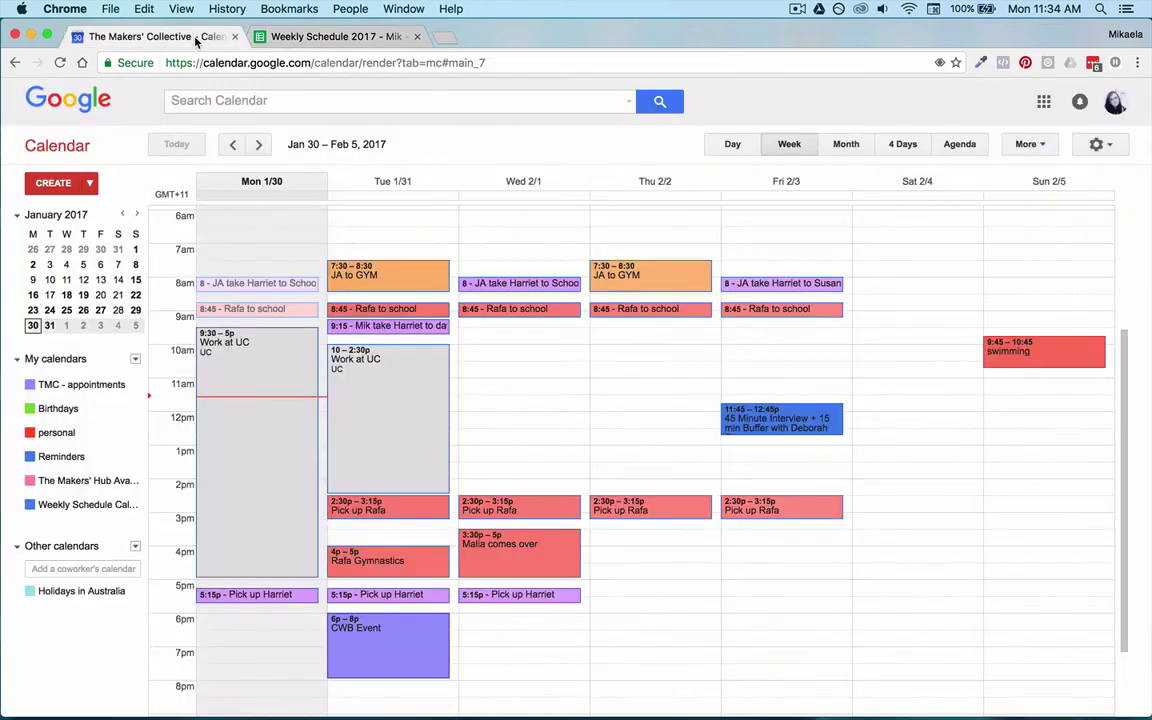
# Step: Create a "Work at UC" event on Wednesday, February 1, 9:30am – 10:30am in the Weekly Schedule Calendar
pyautogui.click(516, 338)
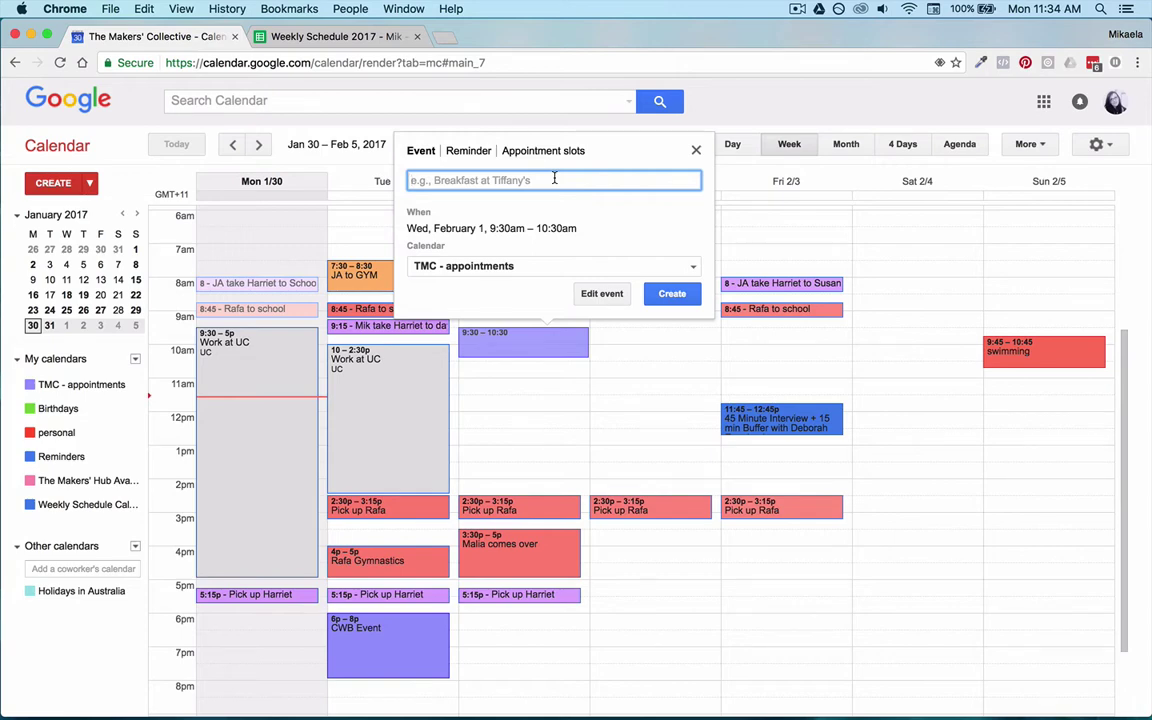
pyautogui.write('Work at UC')
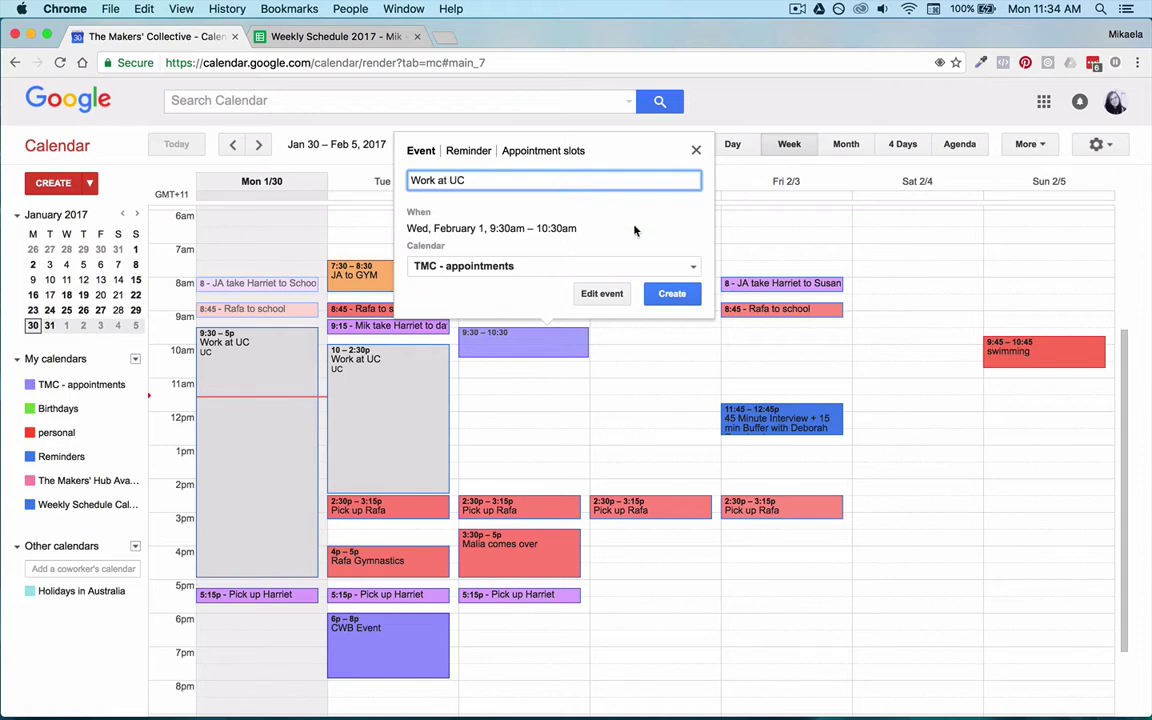
pyautogui.click(590, 266)
pyautogui.click(541, 349)
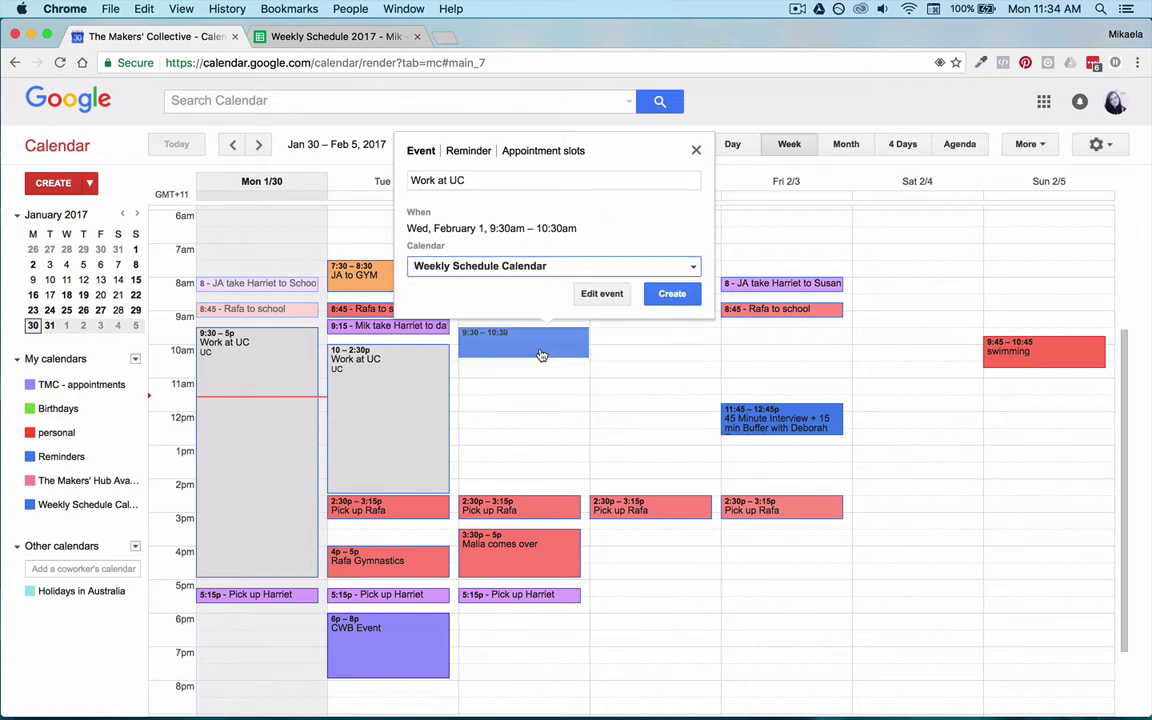
pyautogui.click(668, 291)
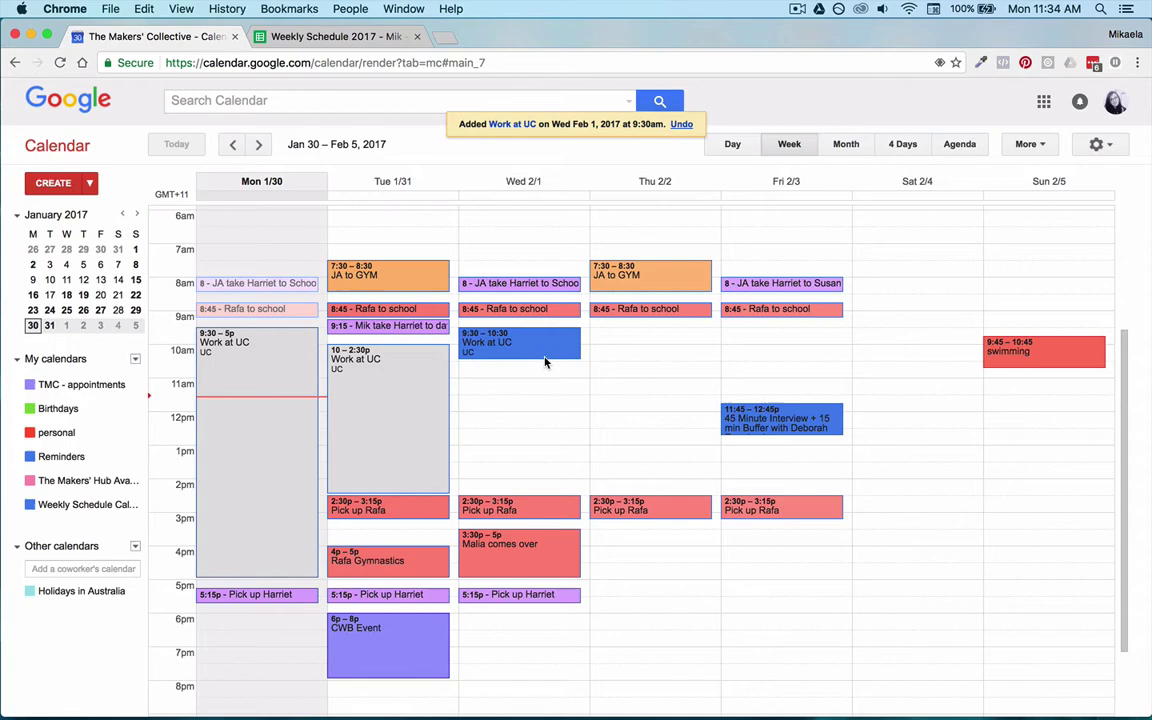
# Step: Make the Wednesday Work at UC event repeat weekly with no end, colour it grey, and save it
pyautogui.click(548, 340)
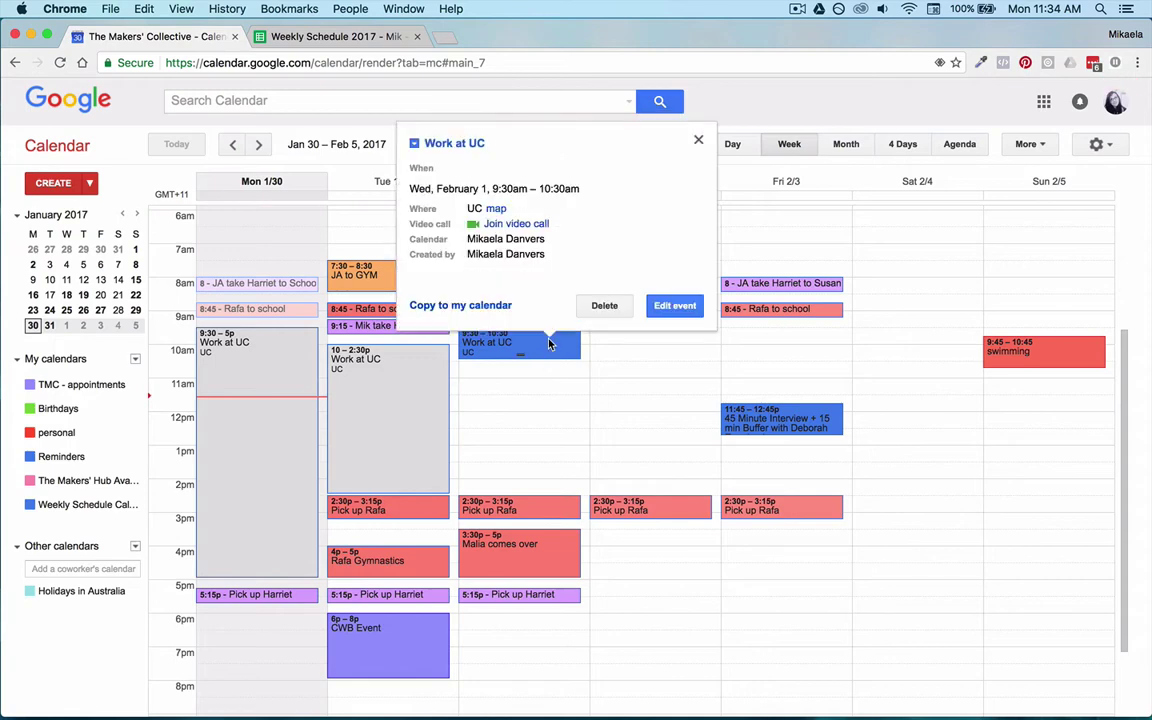
pyautogui.click(675, 307)
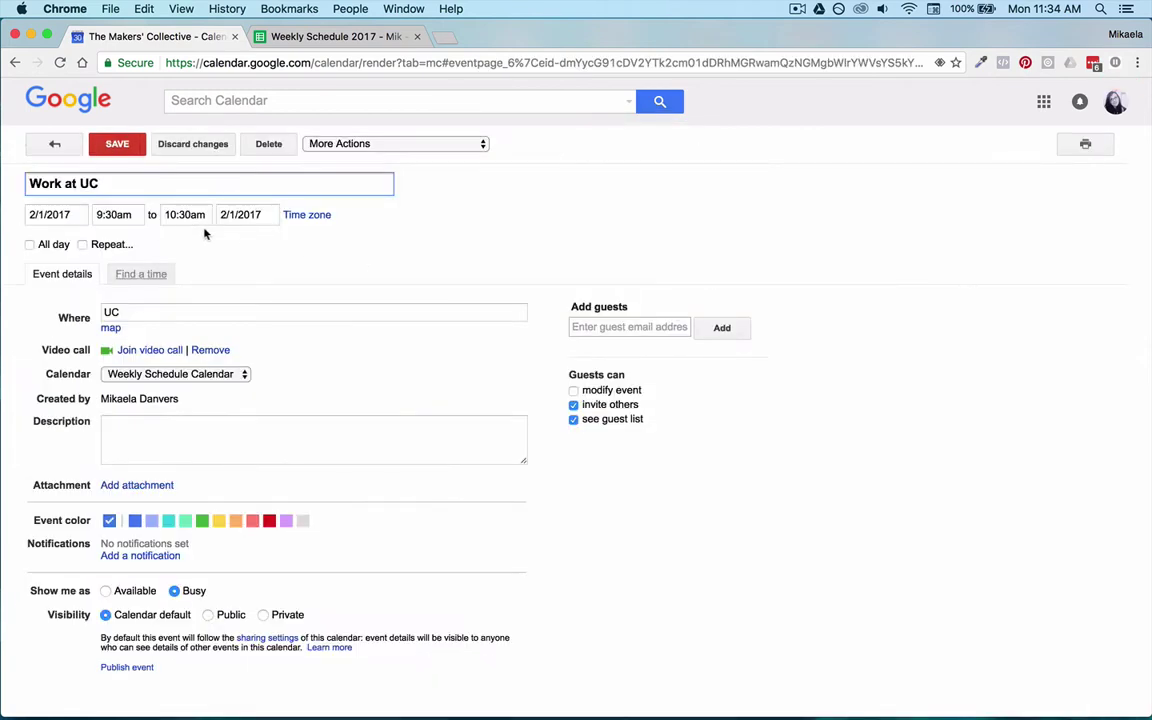
pyautogui.click(112, 246)
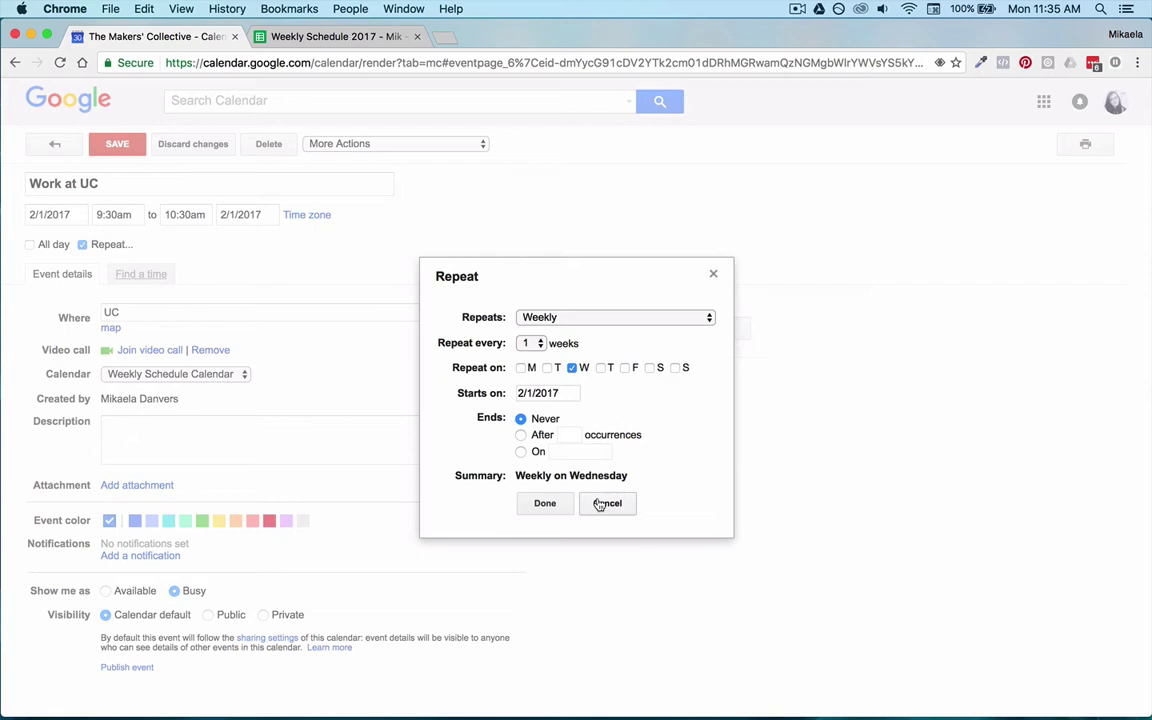
pyautogui.click(546, 504)
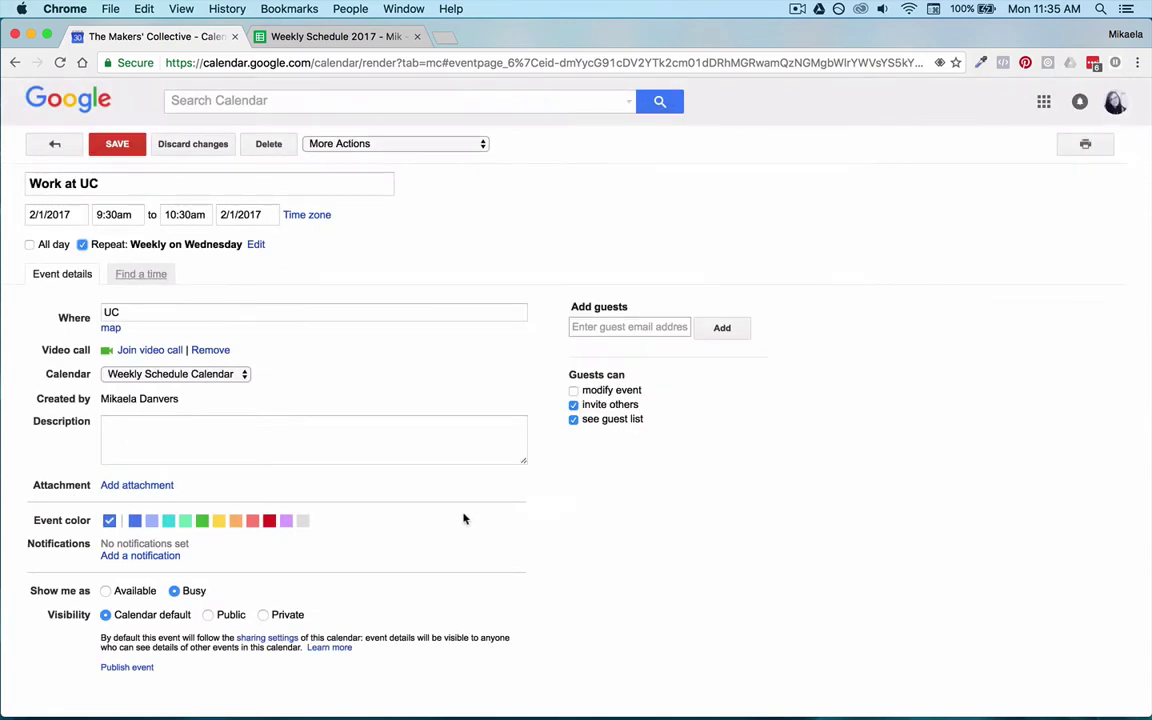
pyautogui.click(303, 522)
pyautogui.click(127, 145)
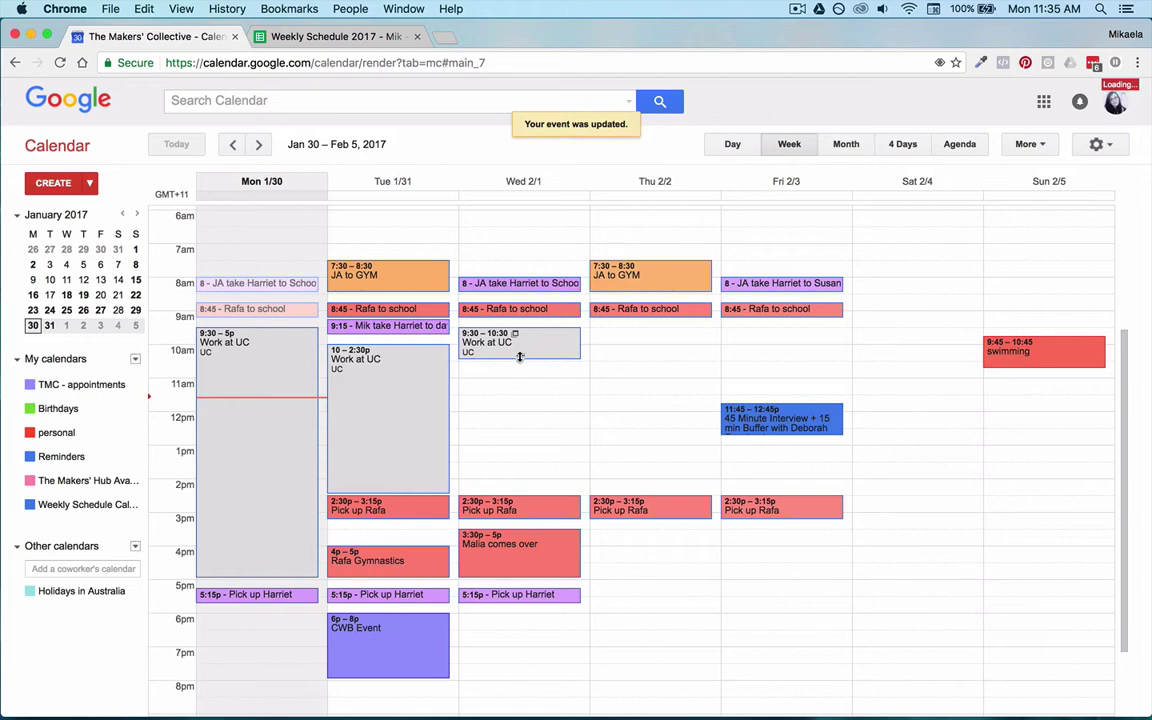
# Step: Extend the Wednesday Work at UC event to 2:30pm for all events in the series and check the following week
pyautogui.moveTo(520, 357); pyautogui.dragTo(506, 484)
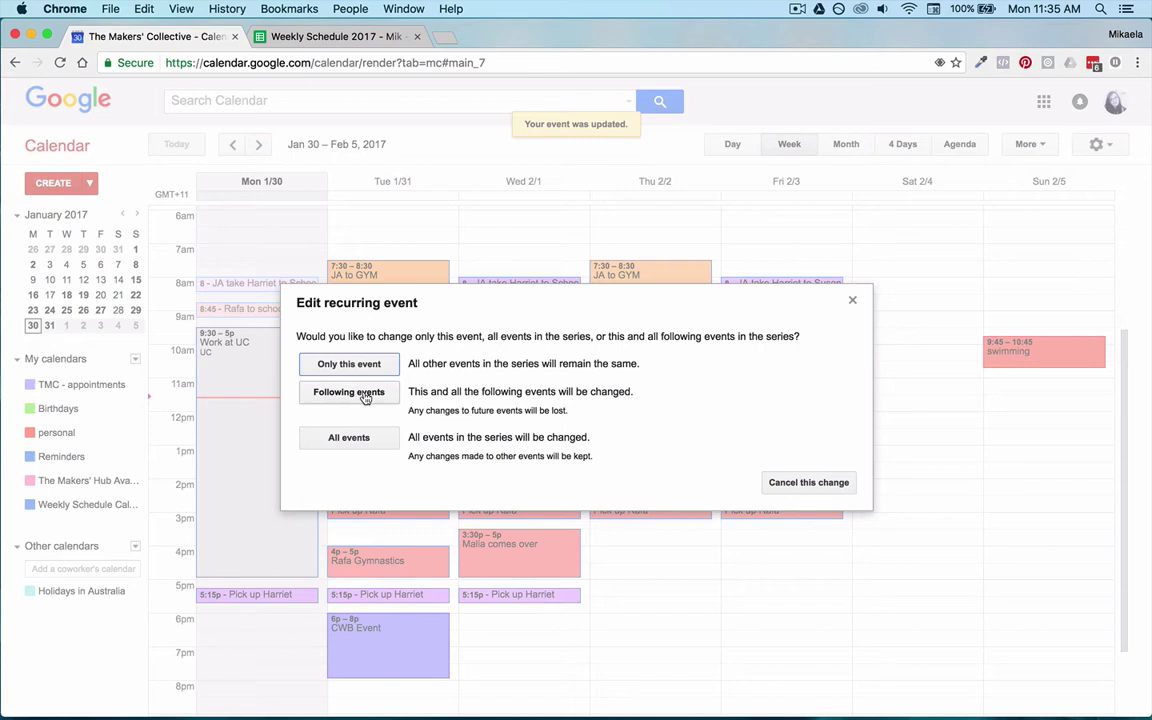
pyautogui.click(359, 443)
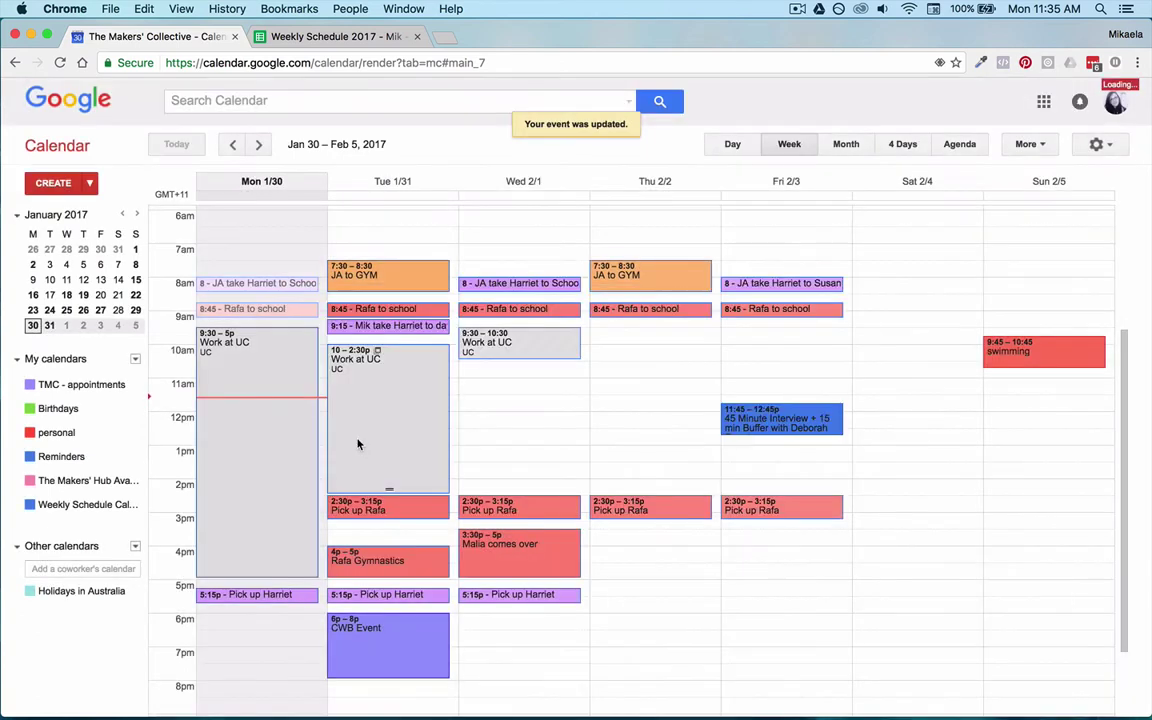
pyautogui.click(258, 144)
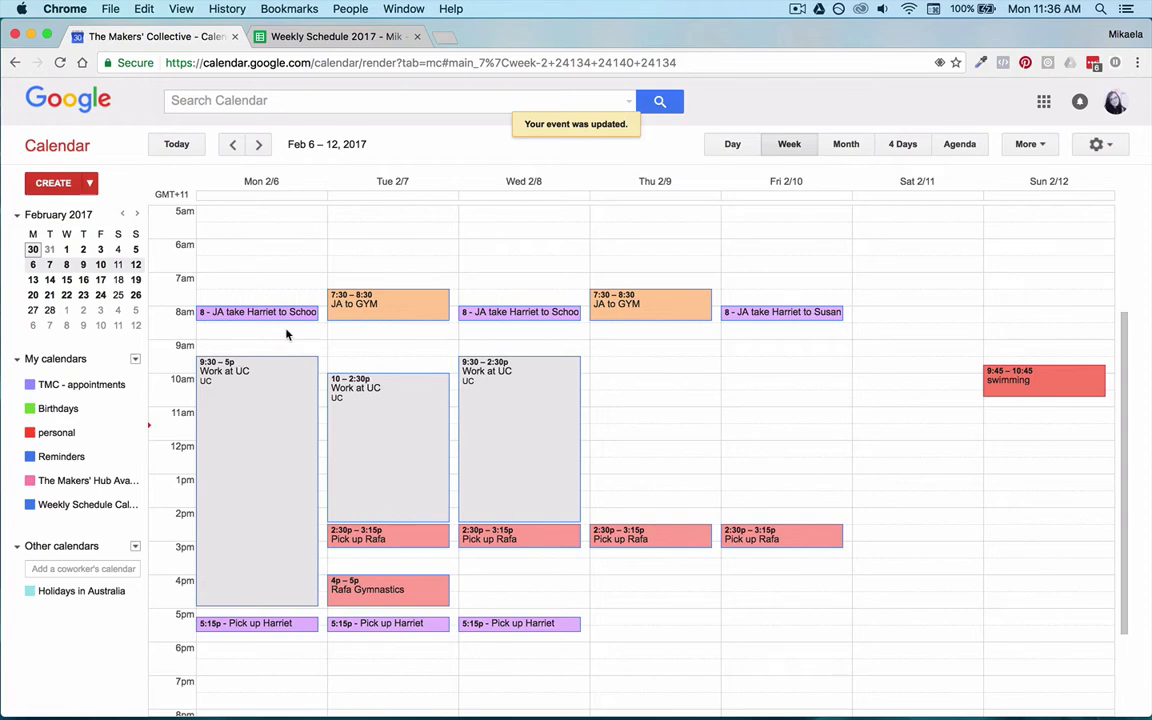
pyautogui.click(232, 144)
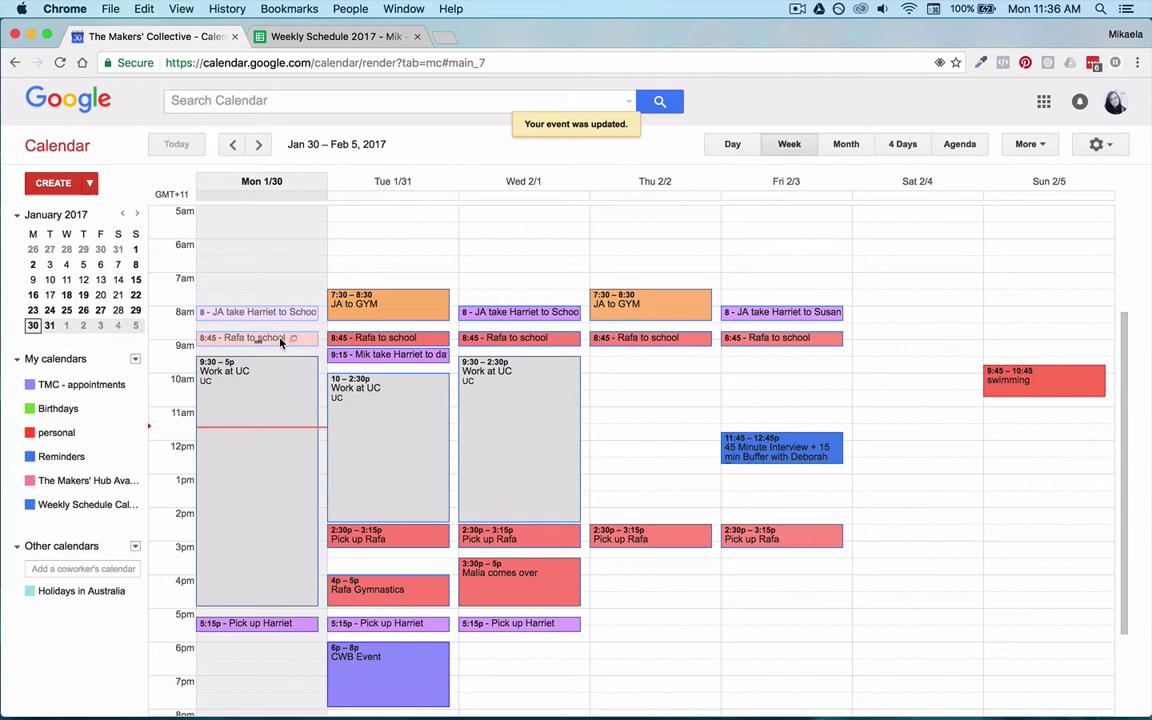
# Step: Set the 8:45am weekday school drop-off event to repeat without an end and save the change for all events in the series
pyautogui.click(349, 341)
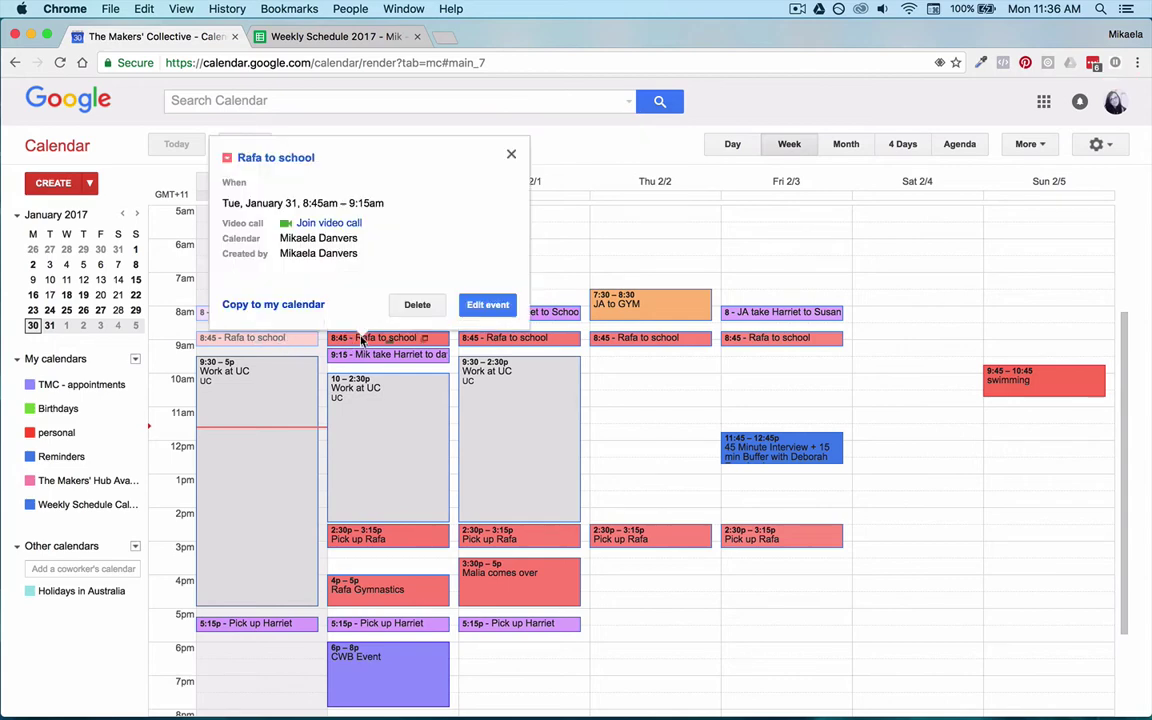
pyautogui.click(485, 305)
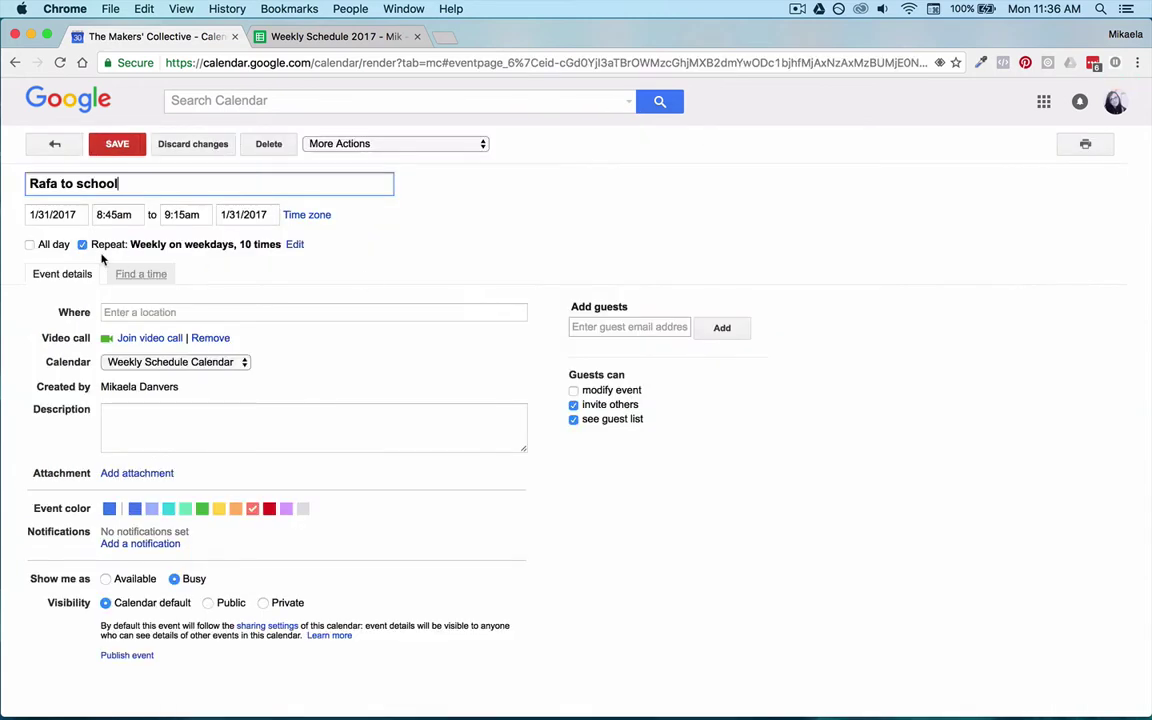
pyautogui.click(294, 245)
pyautogui.click(513, 395)
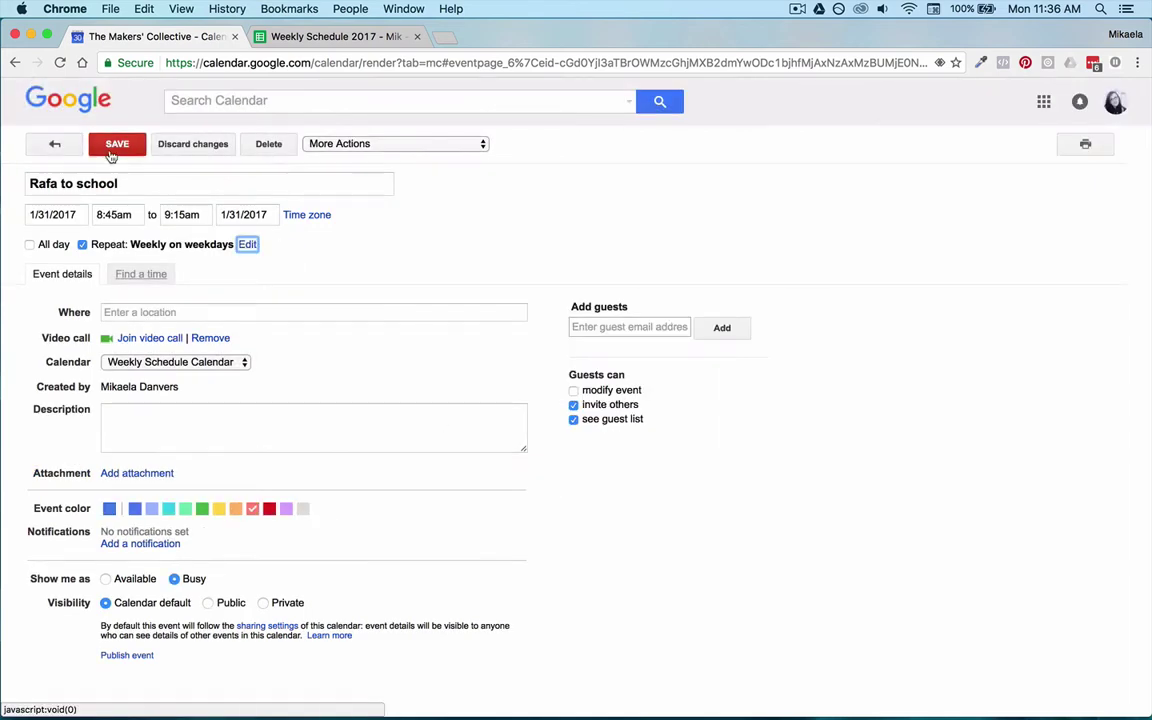
pyautogui.click(113, 150)
pyautogui.click(352, 440)
# Step: Check the school drop-off events in the weeks of Feb 6 – 12 and Jan 23 – 29, and return to the current week
pyautogui.click(258, 144)
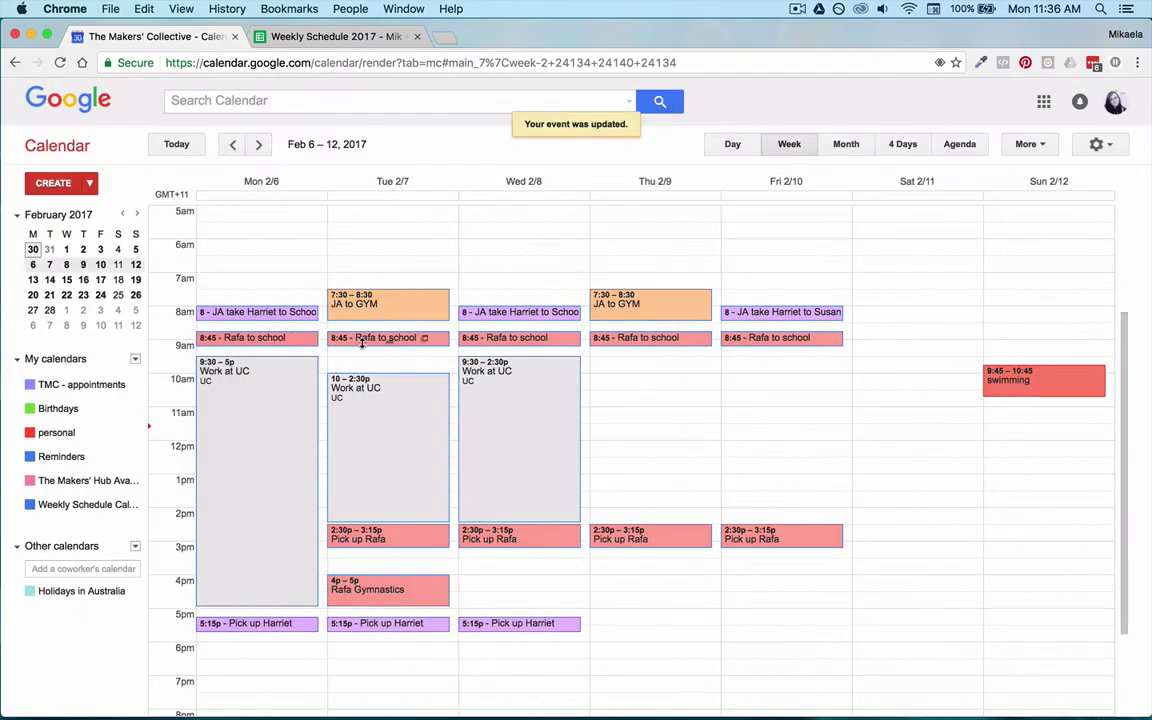
pyautogui.click(234, 146)
pyautogui.click(234, 146)
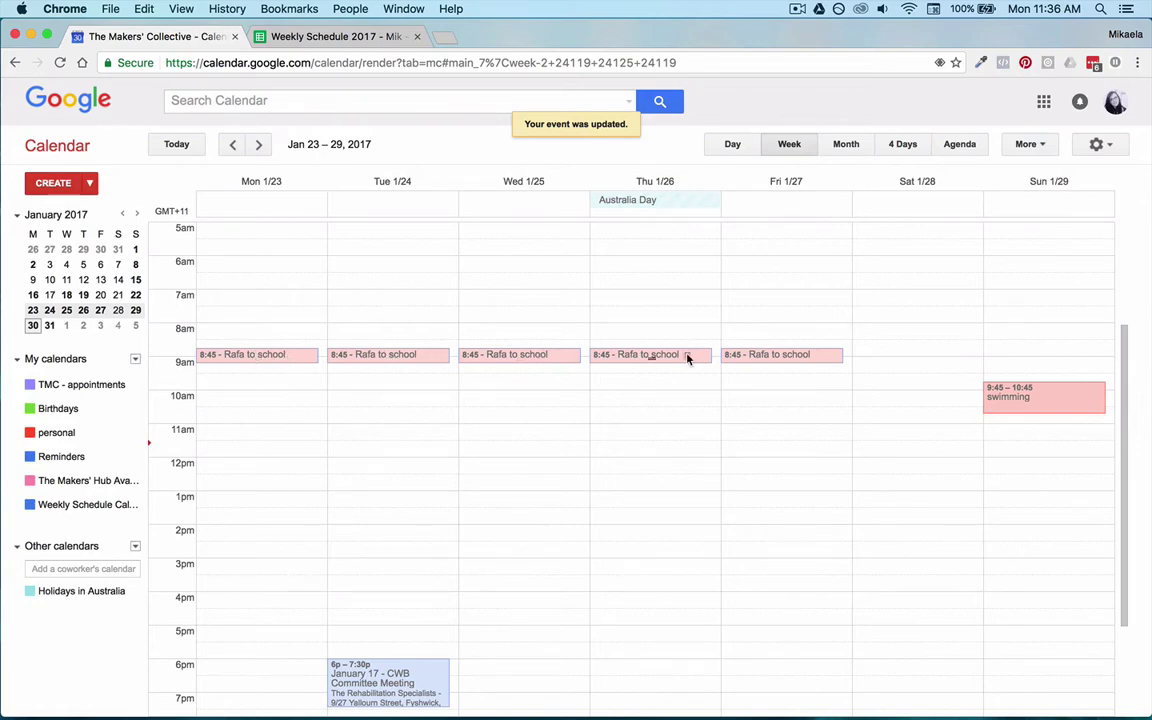
pyautogui.click(260, 145)
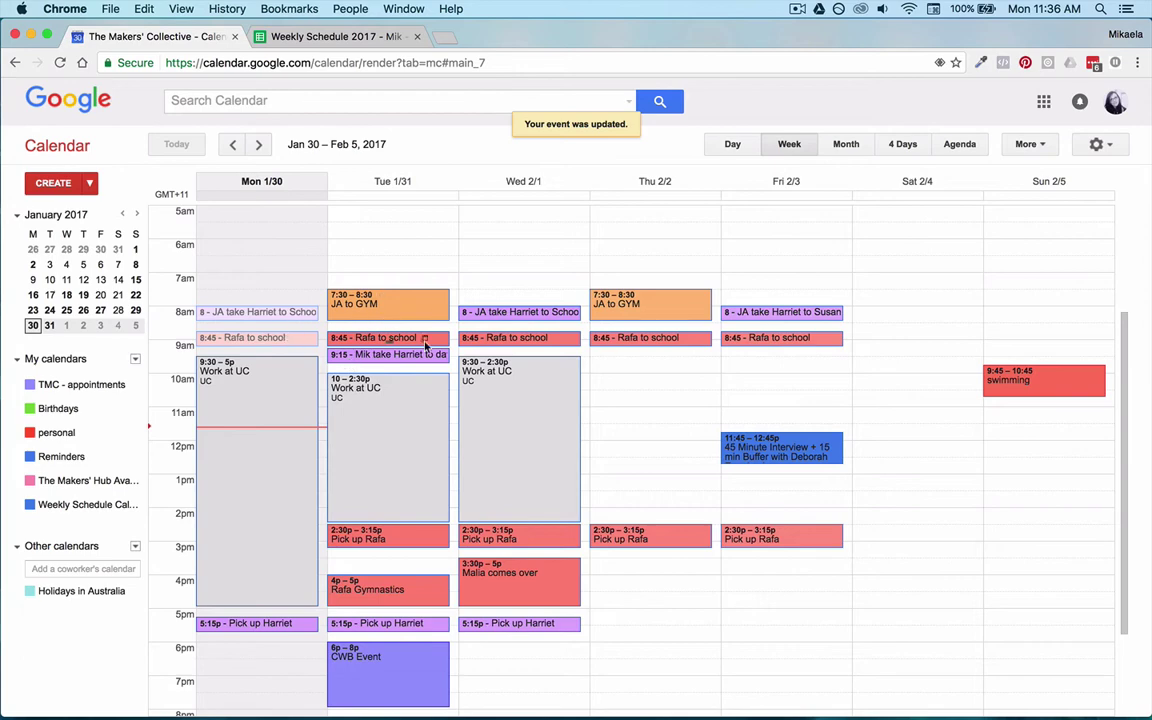
pyautogui.click(258, 144)
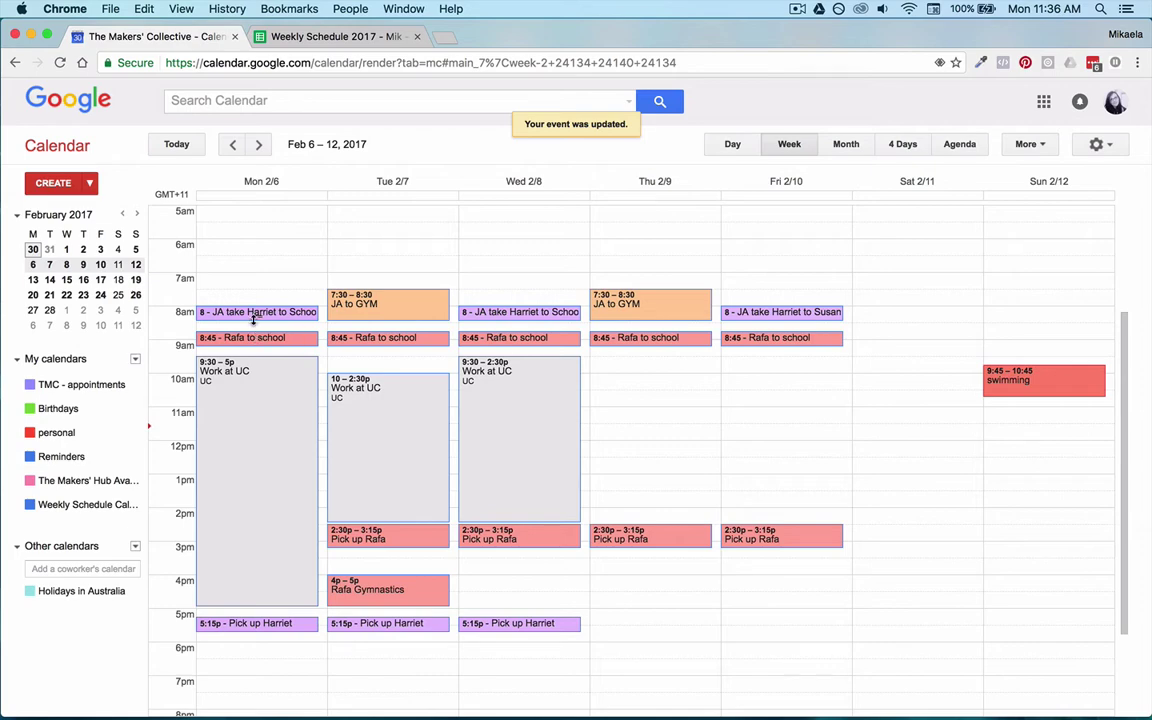
pyautogui.click(310, 340)
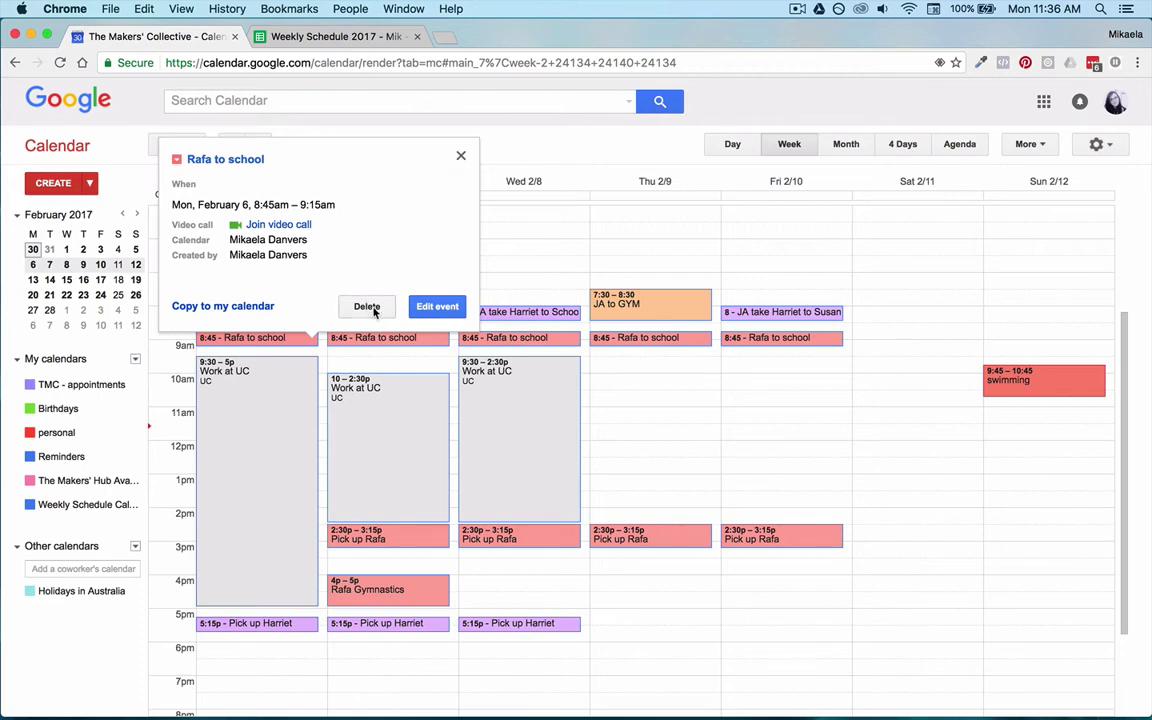
pyautogui.click(367, 308)
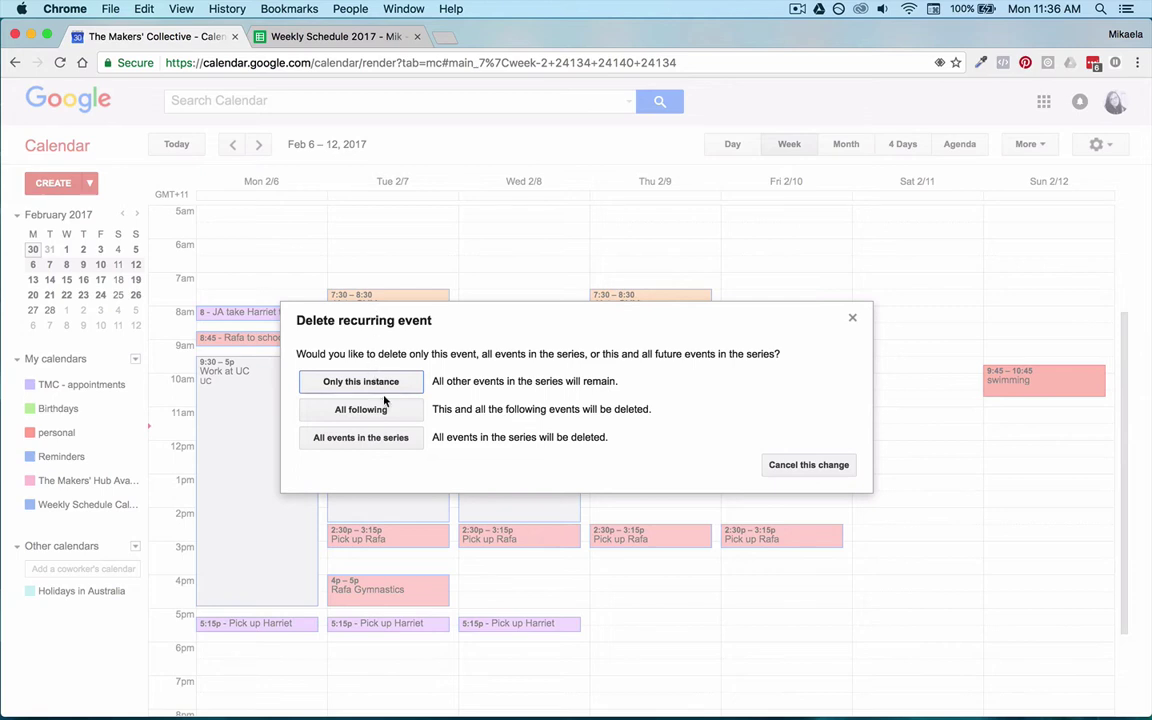
pyautogui.click(853, 321)
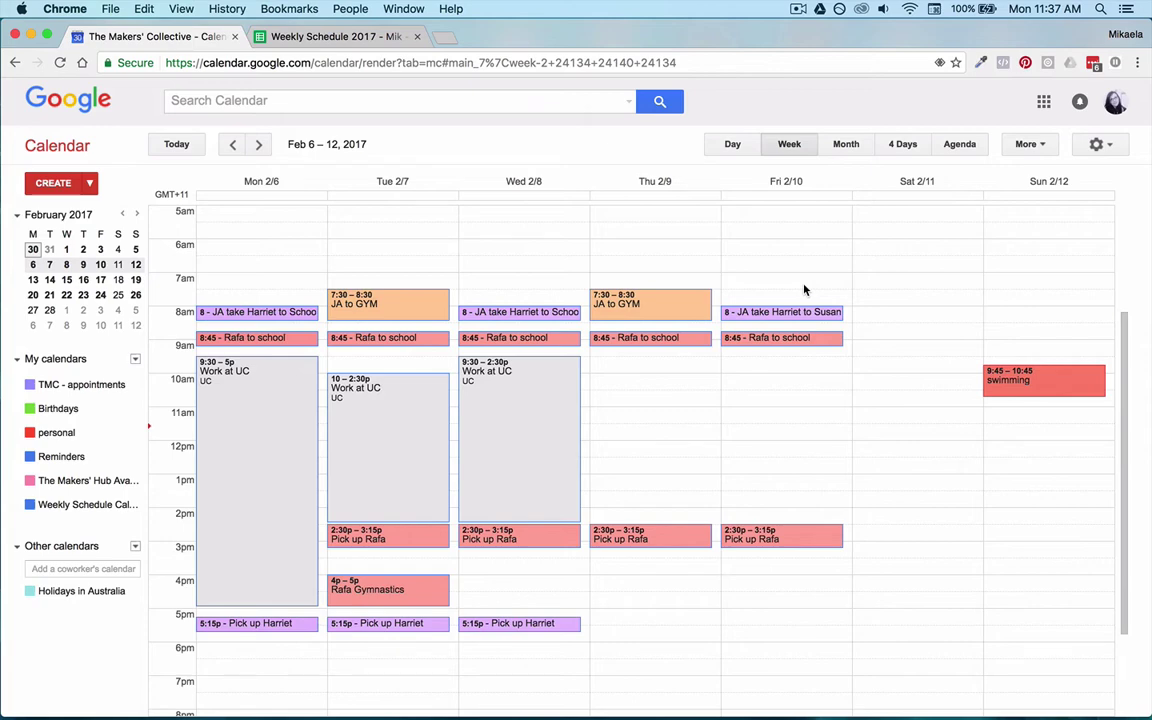
# Step: Look over the hours of the Feb 6 – 12 week and return the calendar to the current week
pyautogui.scroll(-3, 805, 290)
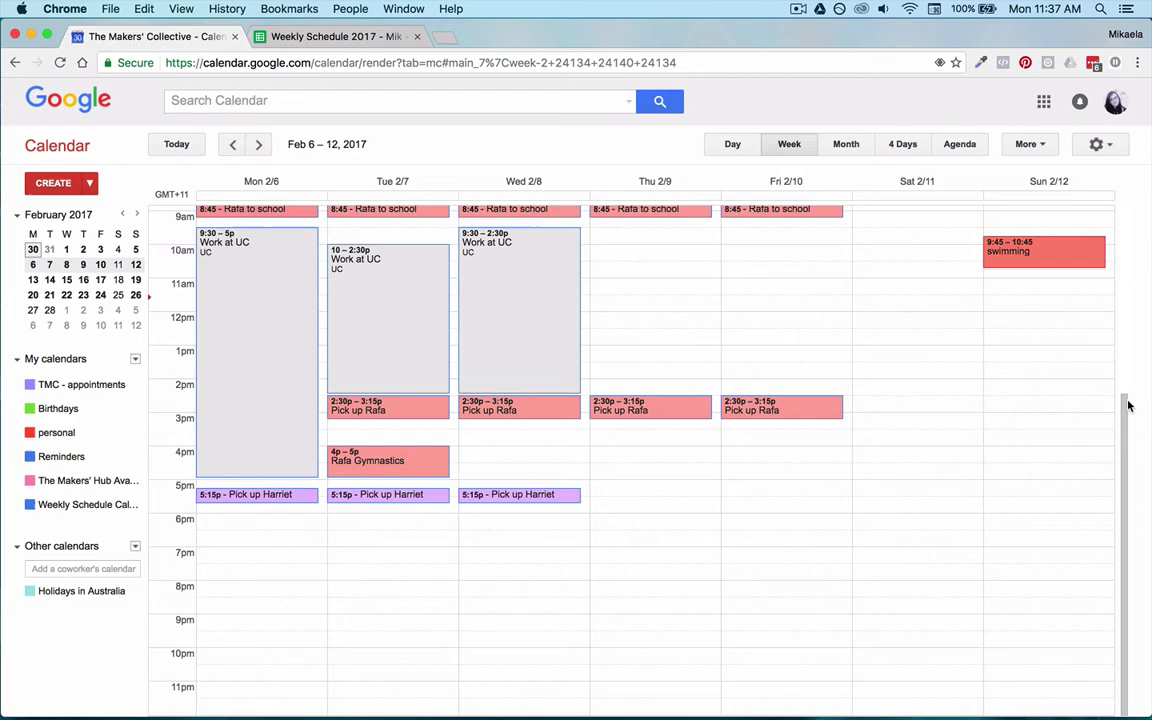
pyautogui.moveTo(1125, 405); pyautogui.dragTo(1126, 330)
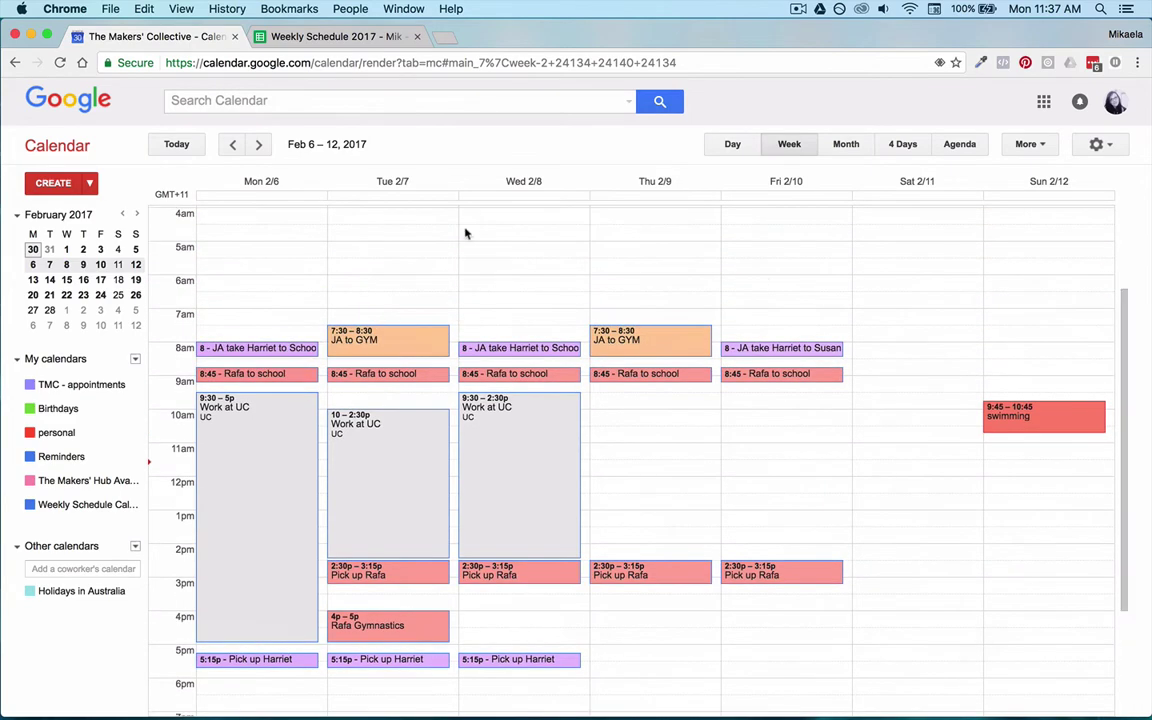
pyautogui.press('t')
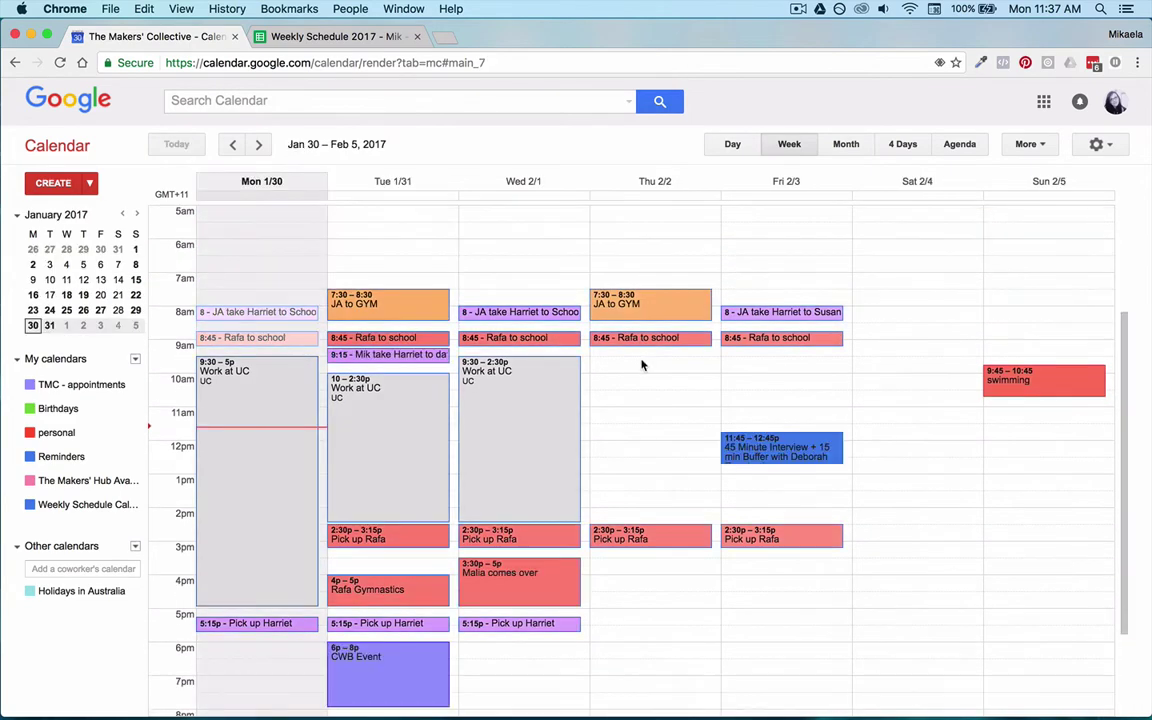
# Step: Shorten the Wednesday Work at UC event to end at 12pm for all events in the series
pyautogui.click(535, 408)
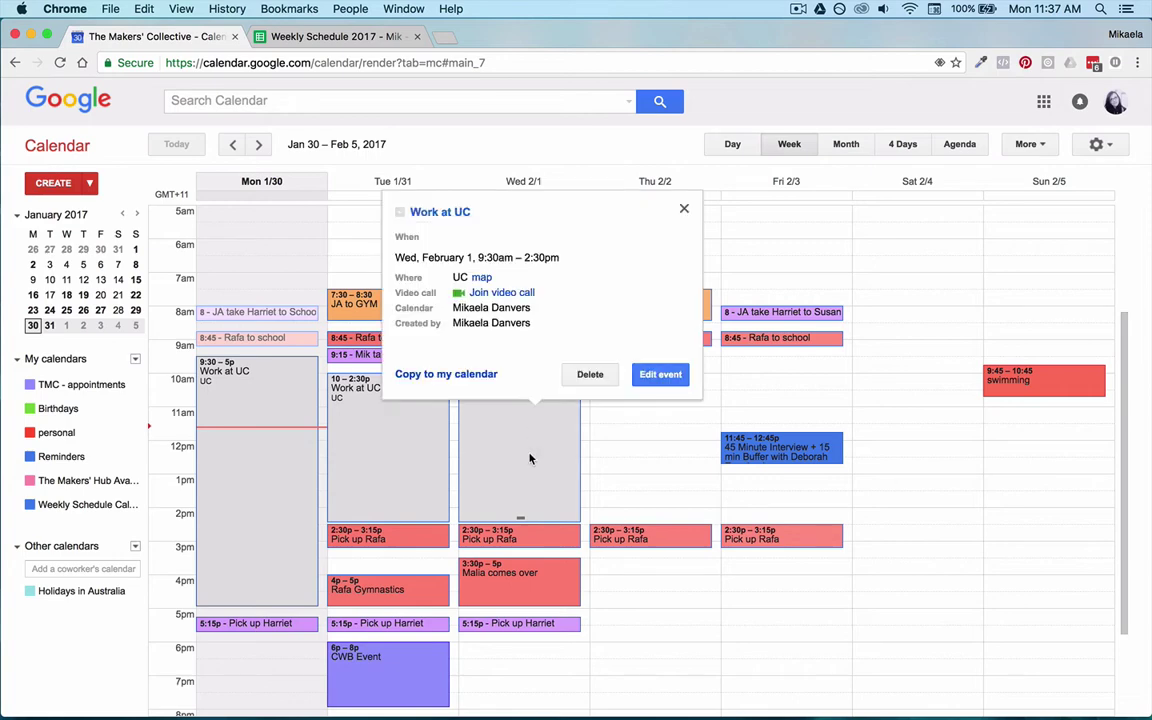
pyautogui.click(680, 207)
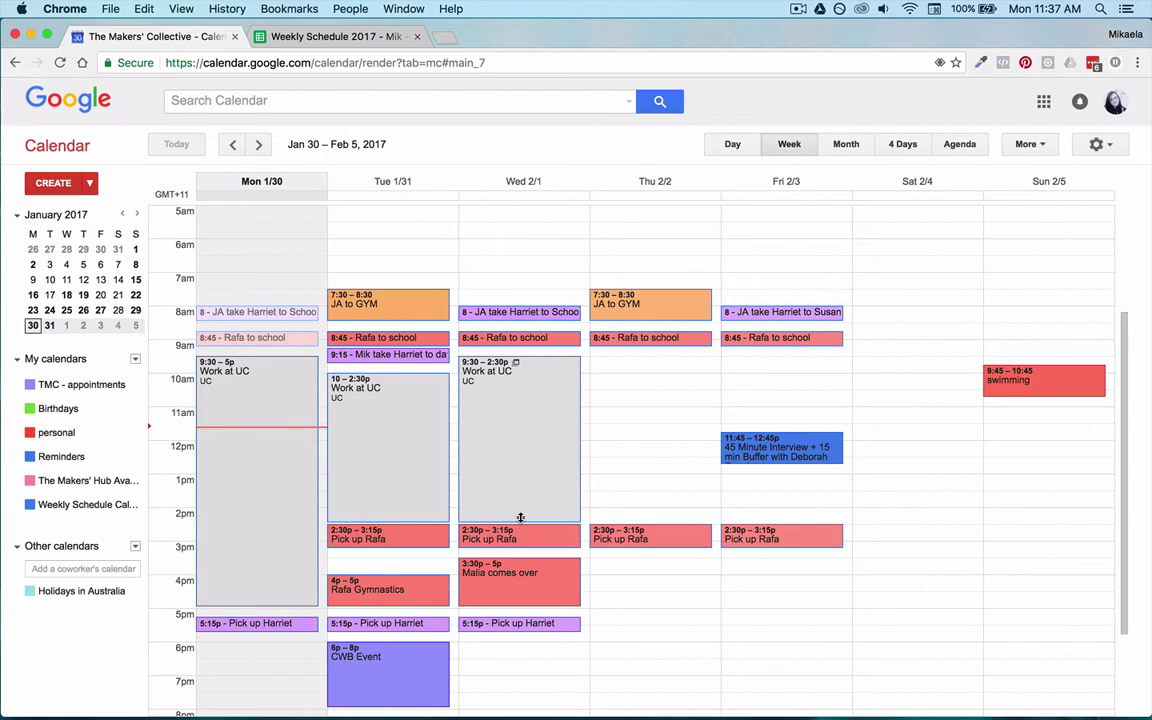
pyautogui.moveTo(520, 517); pyautogui.dragTo(523, 432)
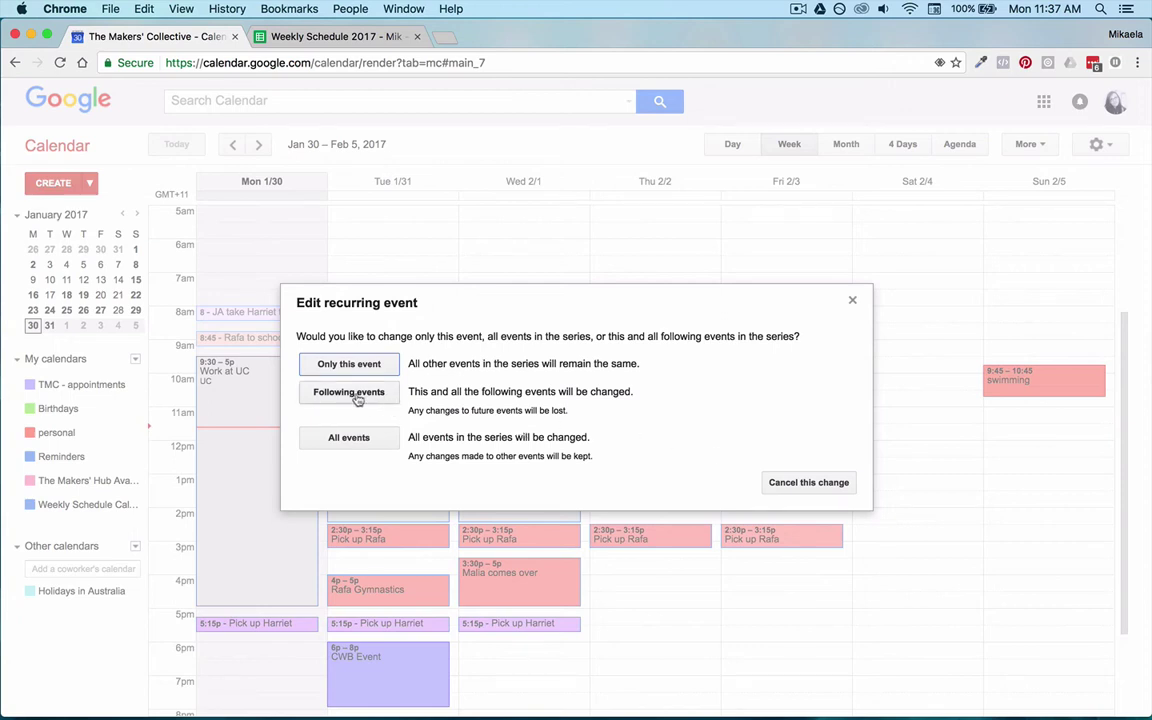
pyautogui.click(378, 441)
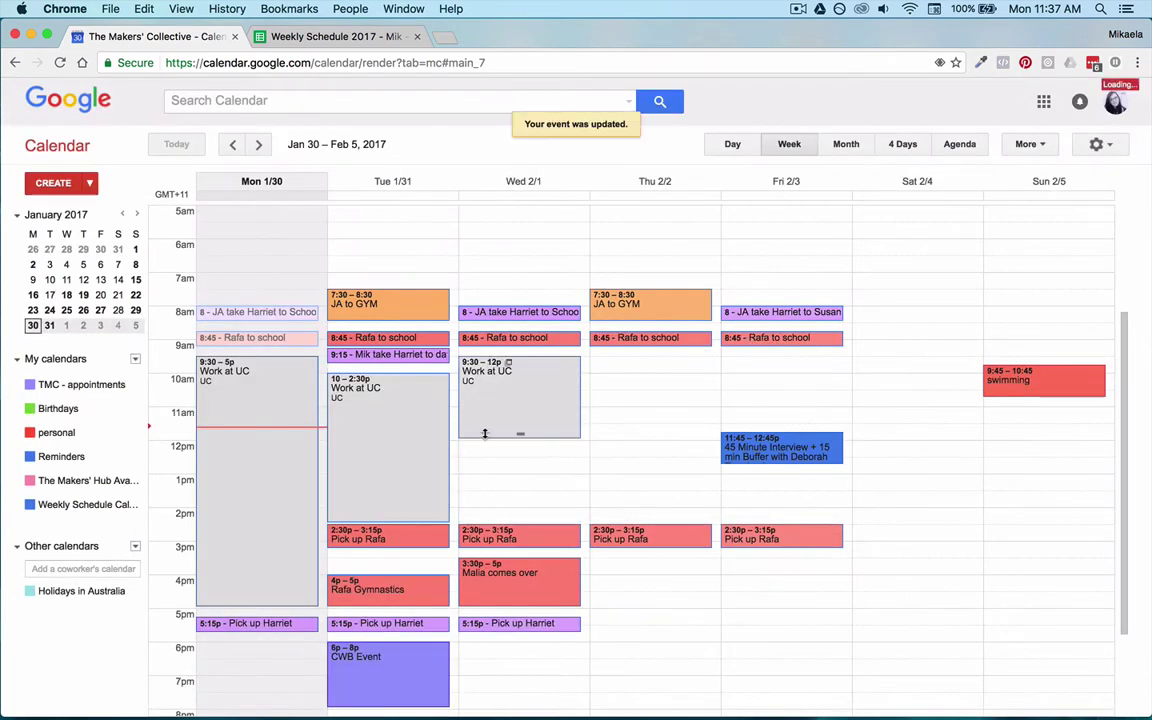
# Step: Create a Biz Work event on Wednesday, February 1 from 12pm to 1pm in the Weekly Schedule Calendar
pyautogui.click(520, 456)
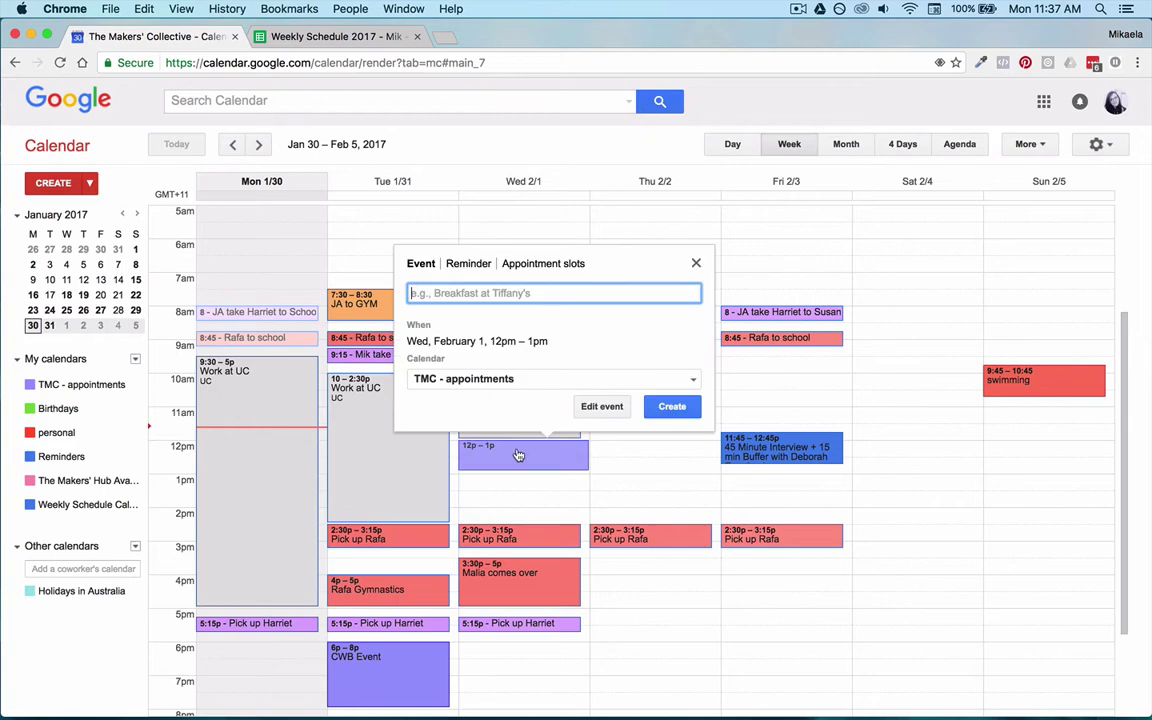
pyautogui.write('B')
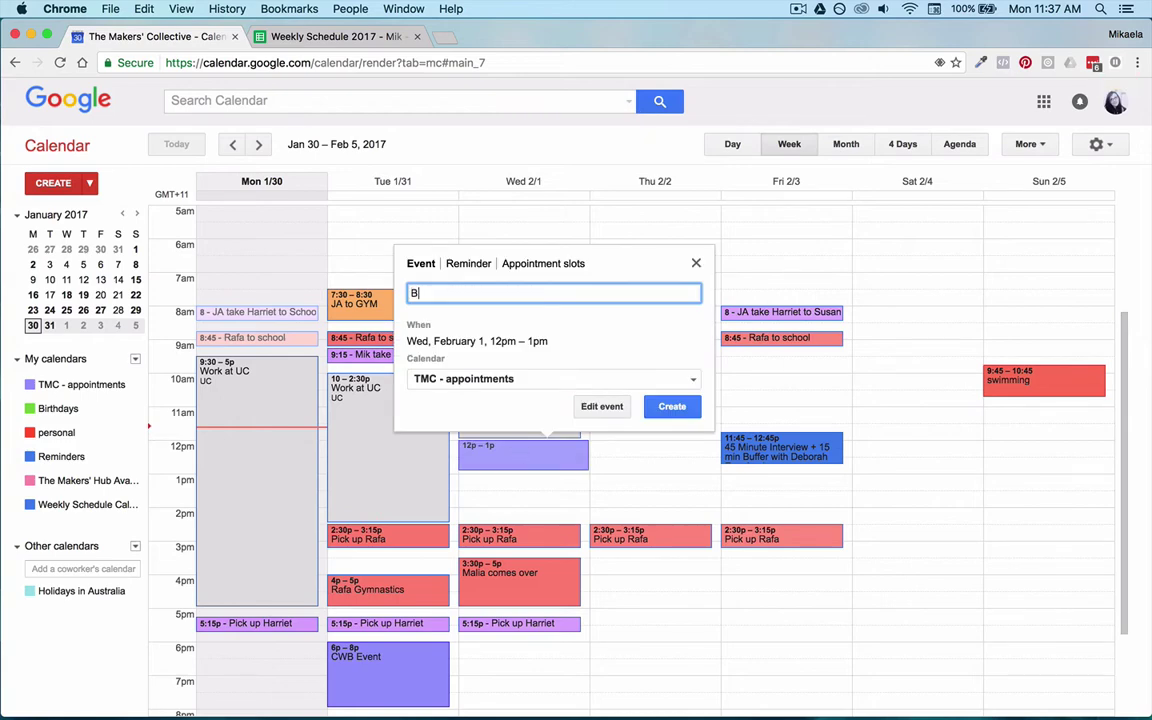
pyautogui.write('iz Work')
pyautogui.click(490, 378)
pyautogui.click(517, 474)
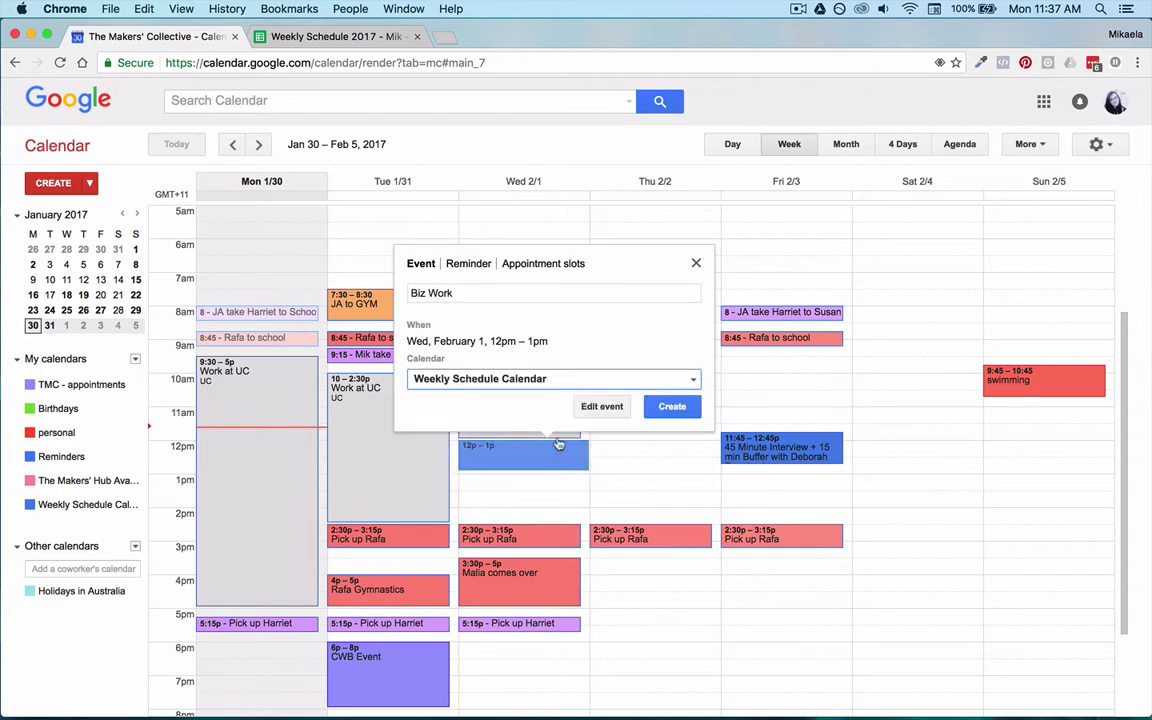
pyautogui.click(663, 408)
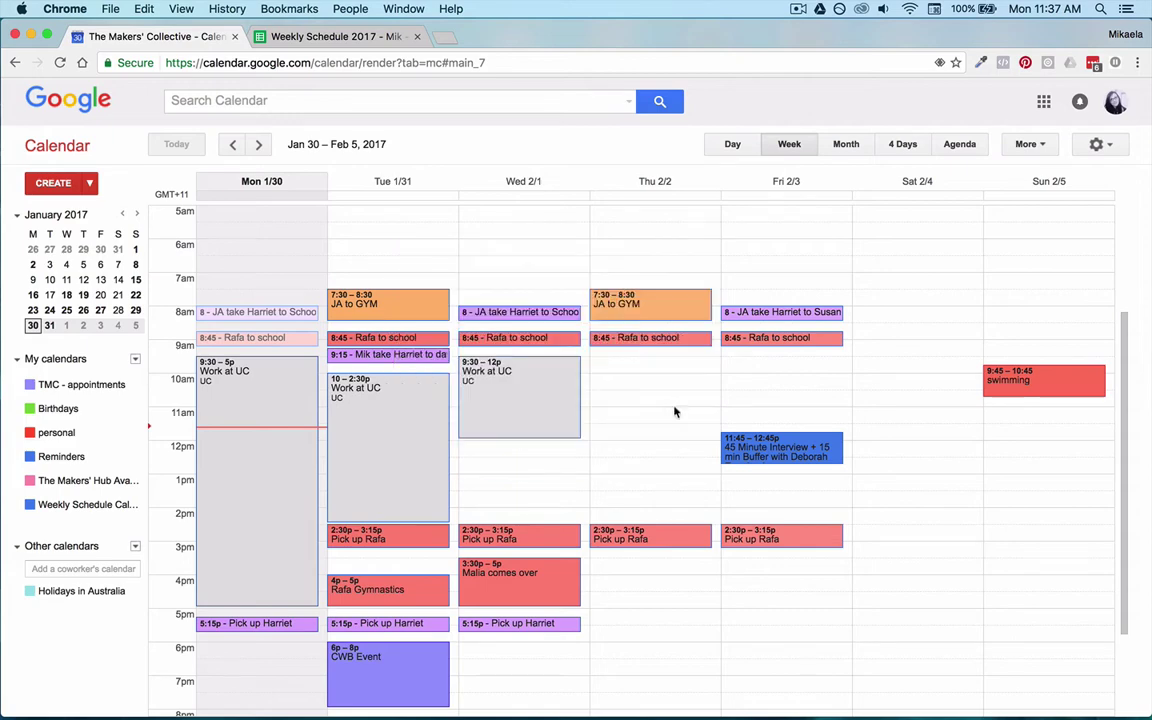
# Step: Edit the Biz Work event to give it the turquoise colour and a 2:30pm end time
pyautogui.click(489, 456)
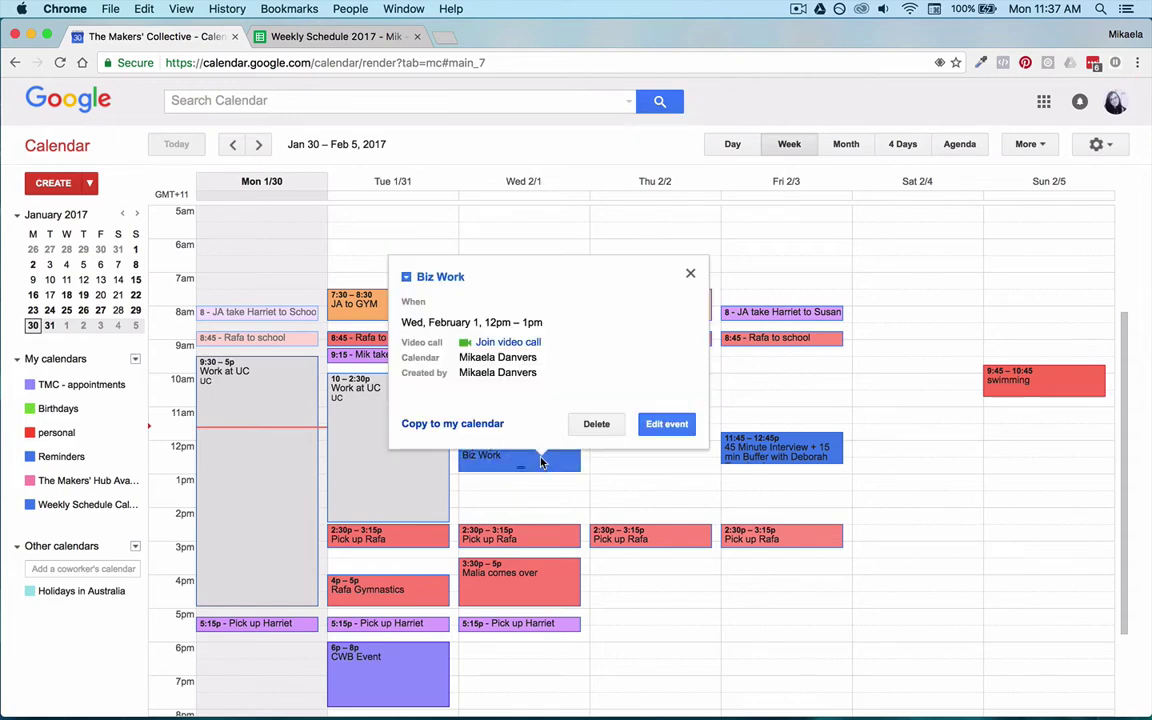
pyautogui.click(666, 423)
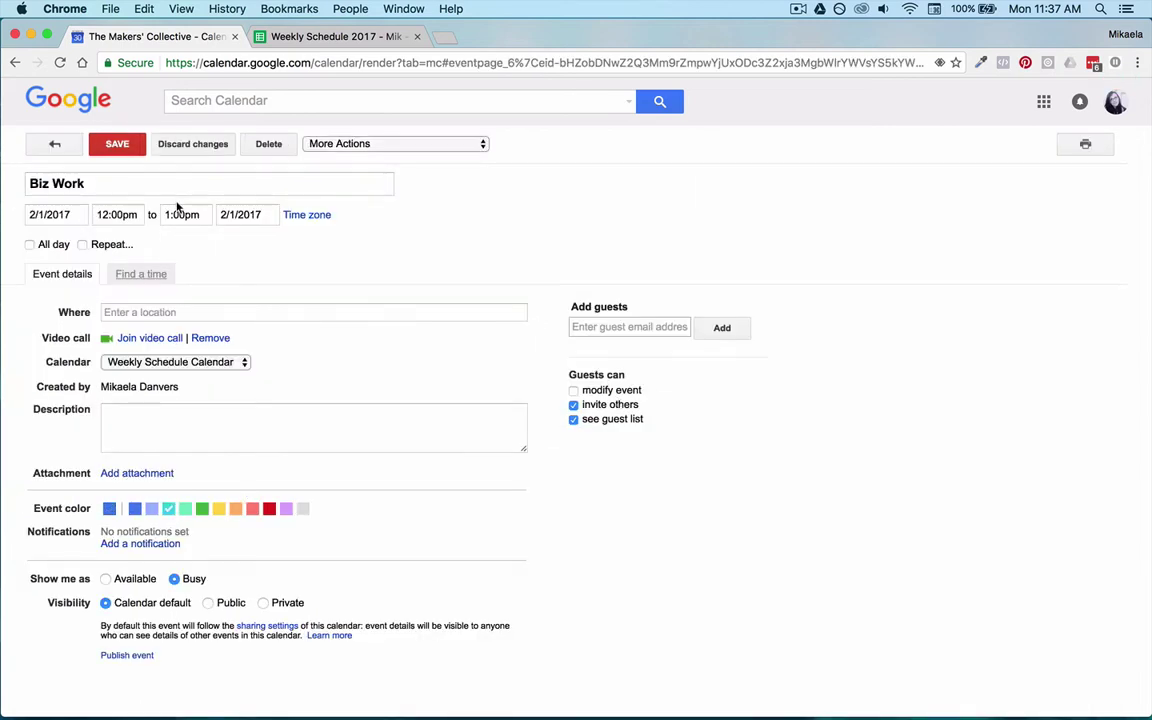
pyautogui.click(176, 214)
pyautogui.click(202, 313)
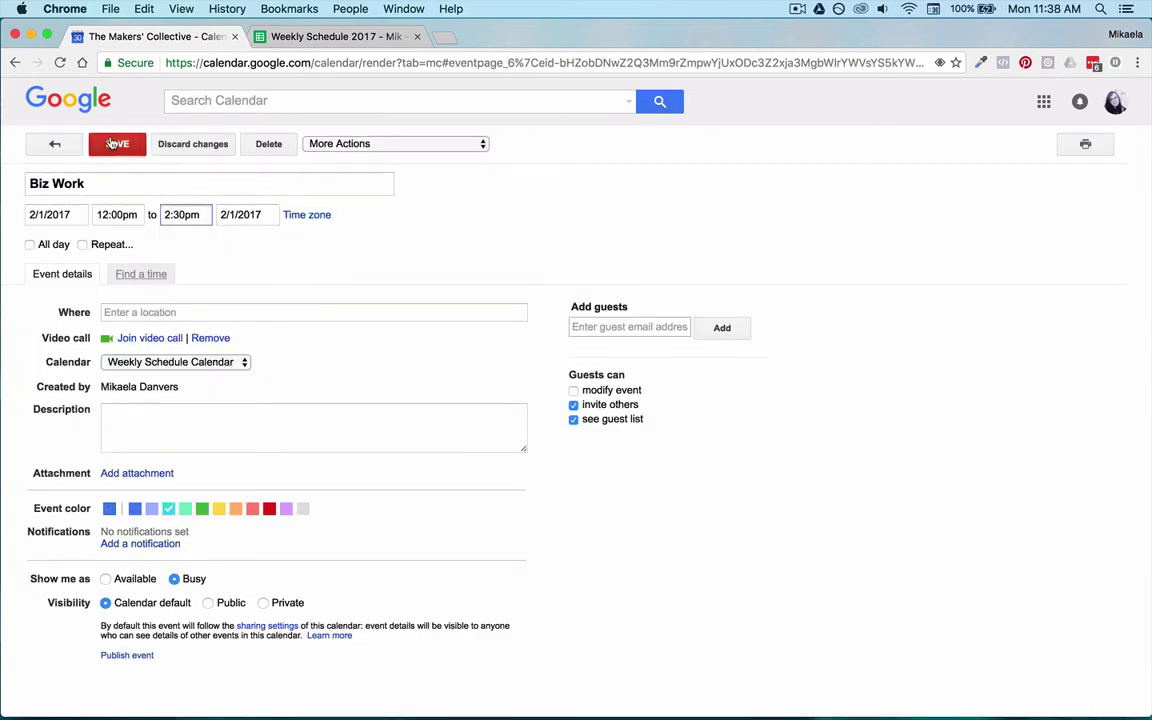
# Step: Repeat the Biz Work event weekly on Wednesday, Thursday and Friday and save it
pyautogui.click(82, 244)
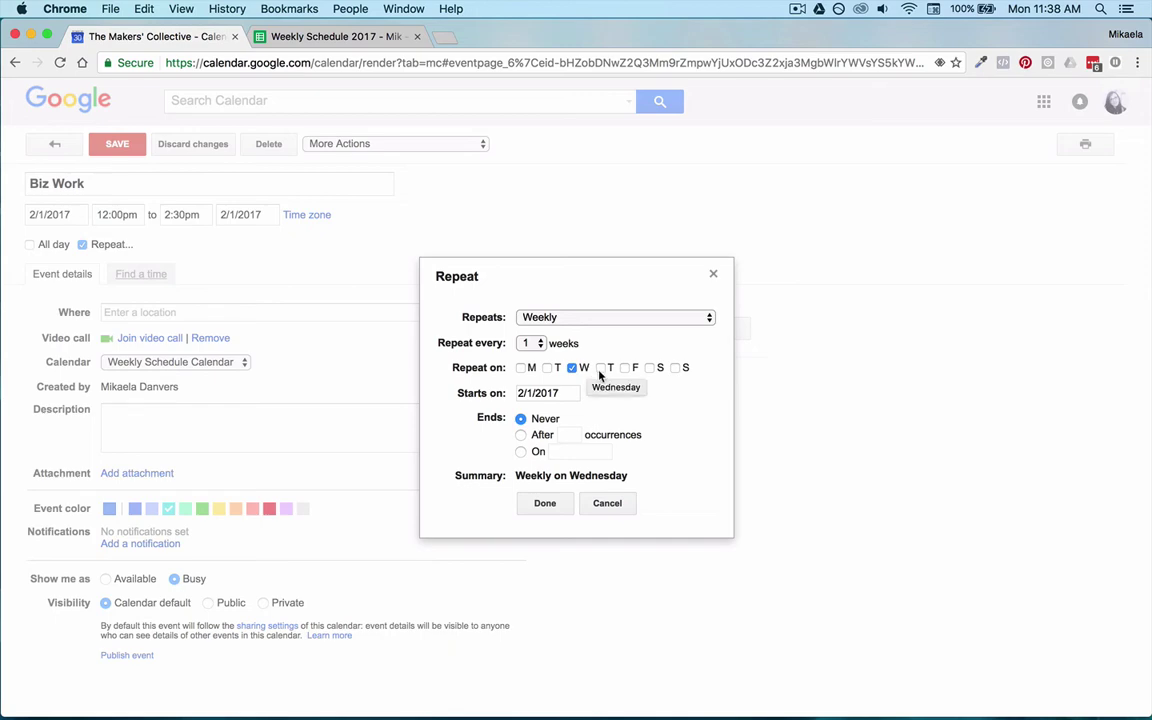
pyautogui.click(600, 367)
pyautogui.click(625, 367)
pyautogui.click(545, 503)
pyautogui.click(117, 143)
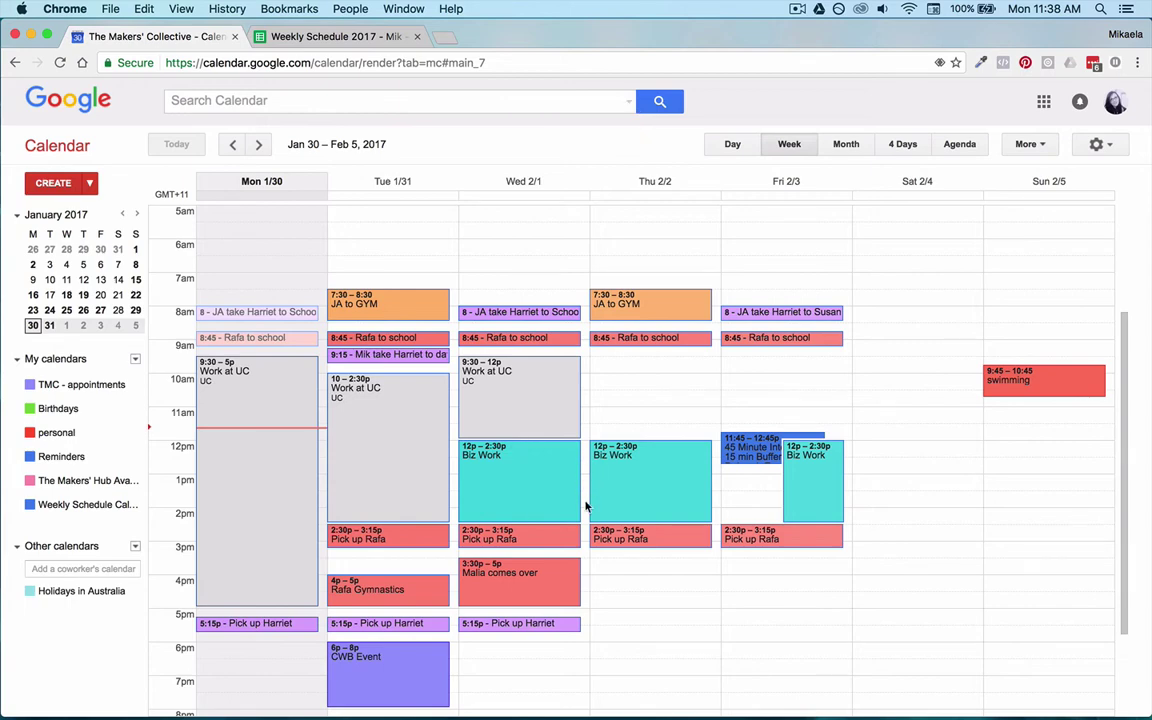
# Step: Shorten only the Wednesday, February 1 Biz Work event to end at 1pm and add a 10-minute notification to that event alone
pyautogui.moveTo(522, 518); pyautogui.dragTo(522, 467)
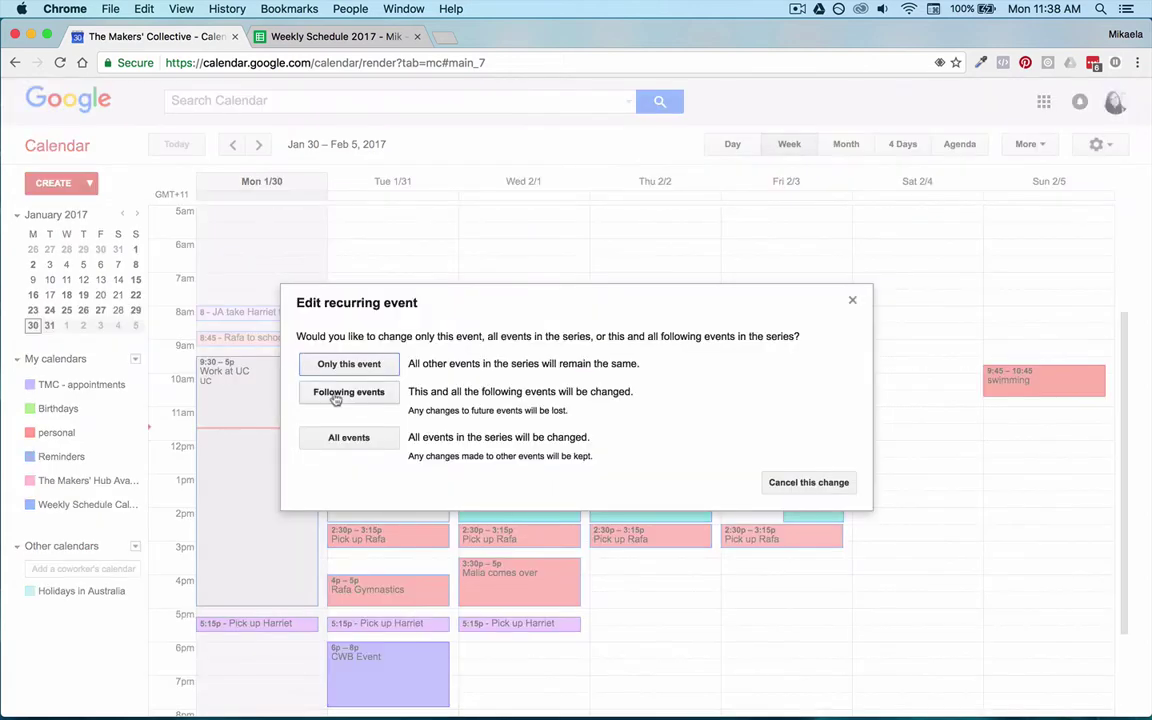
pyautogui.click(349, 364)
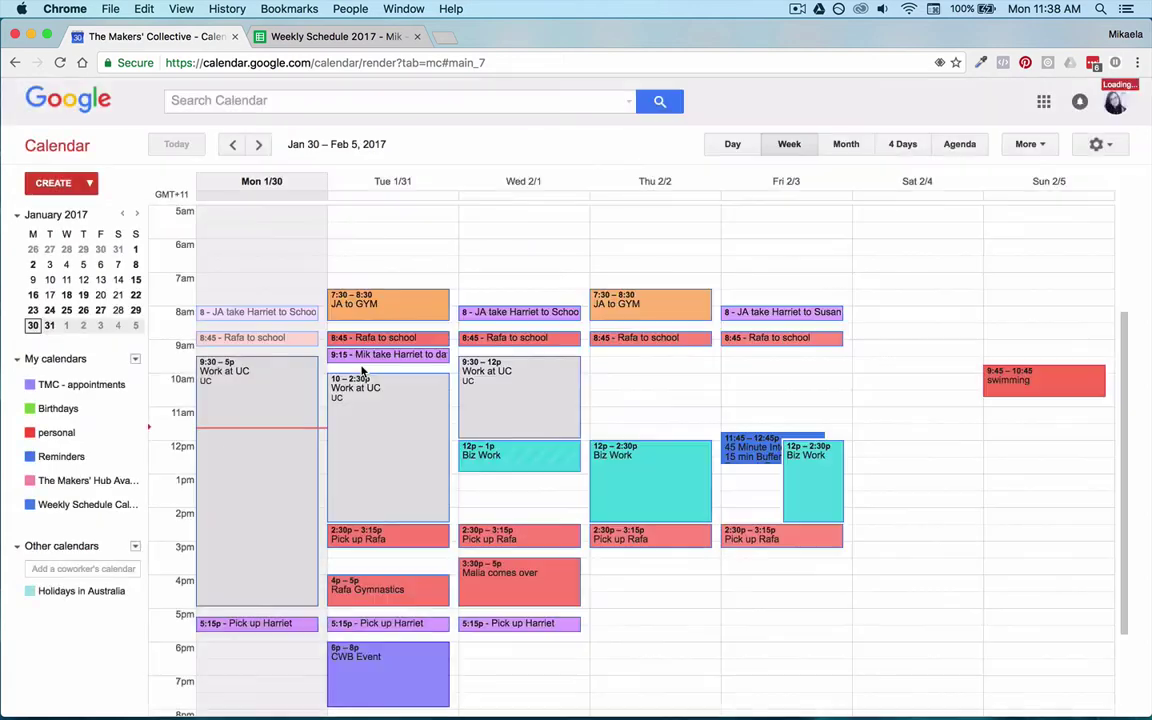
pyautogui.click(553, 462)
pyautogui.click(681, 425)
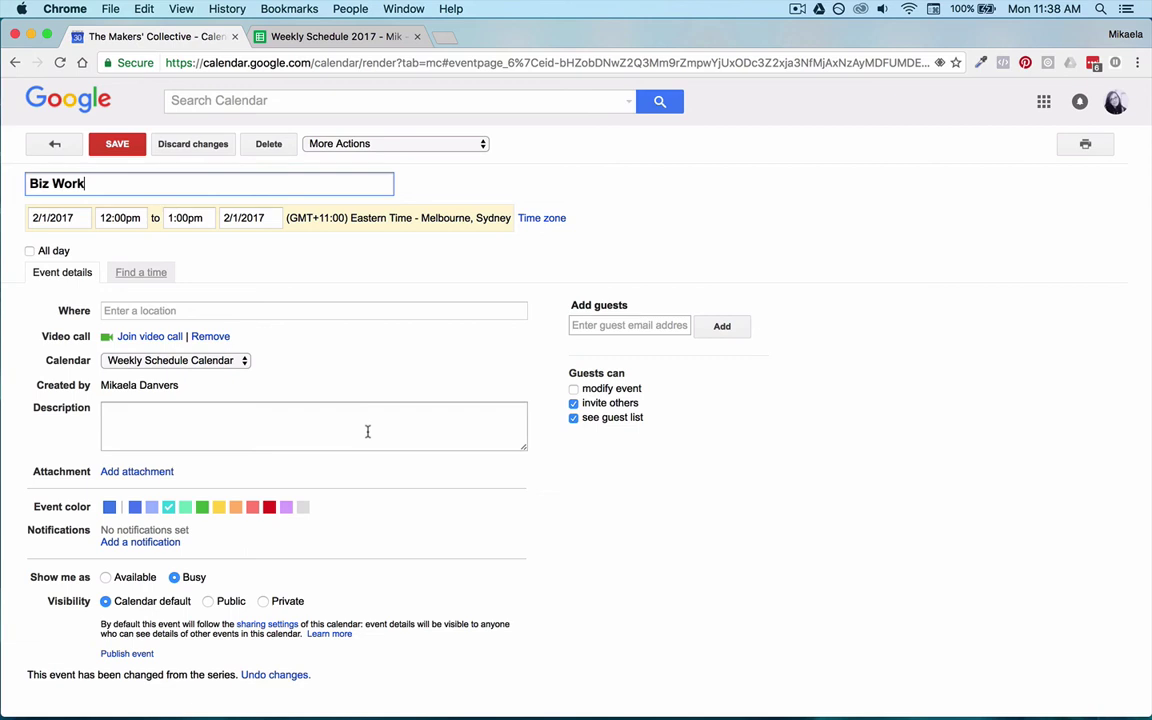
pyautogui.click(145, 541)
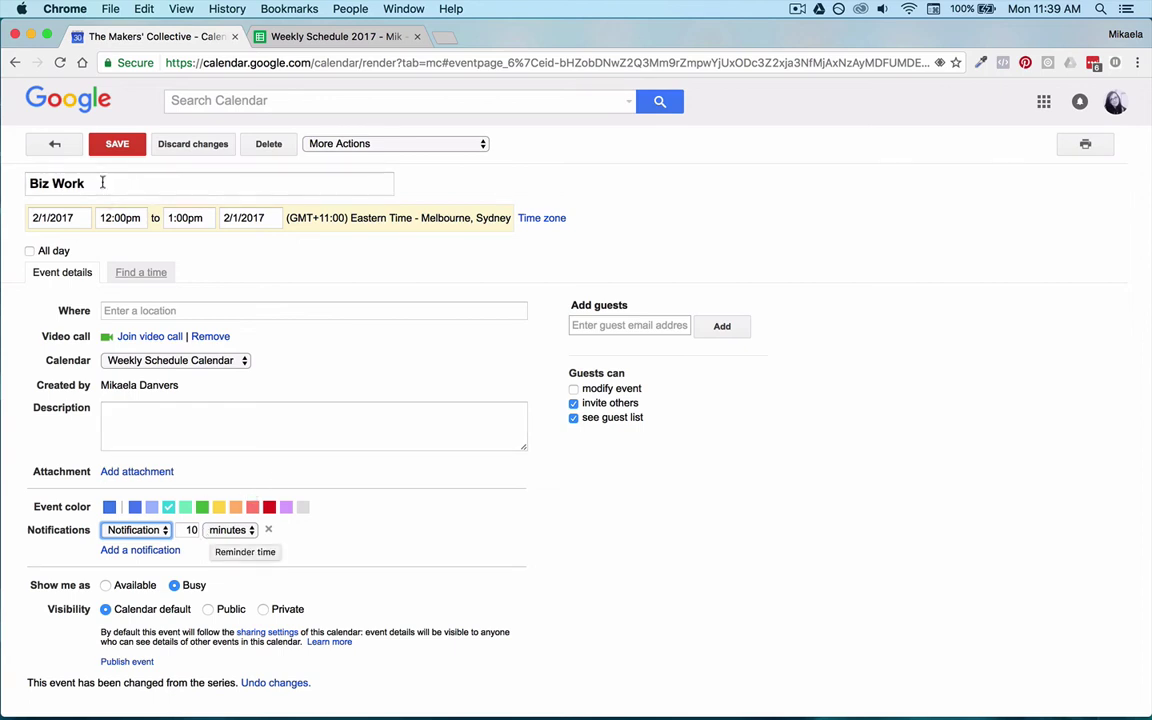
pyautogui.click(119, 146)
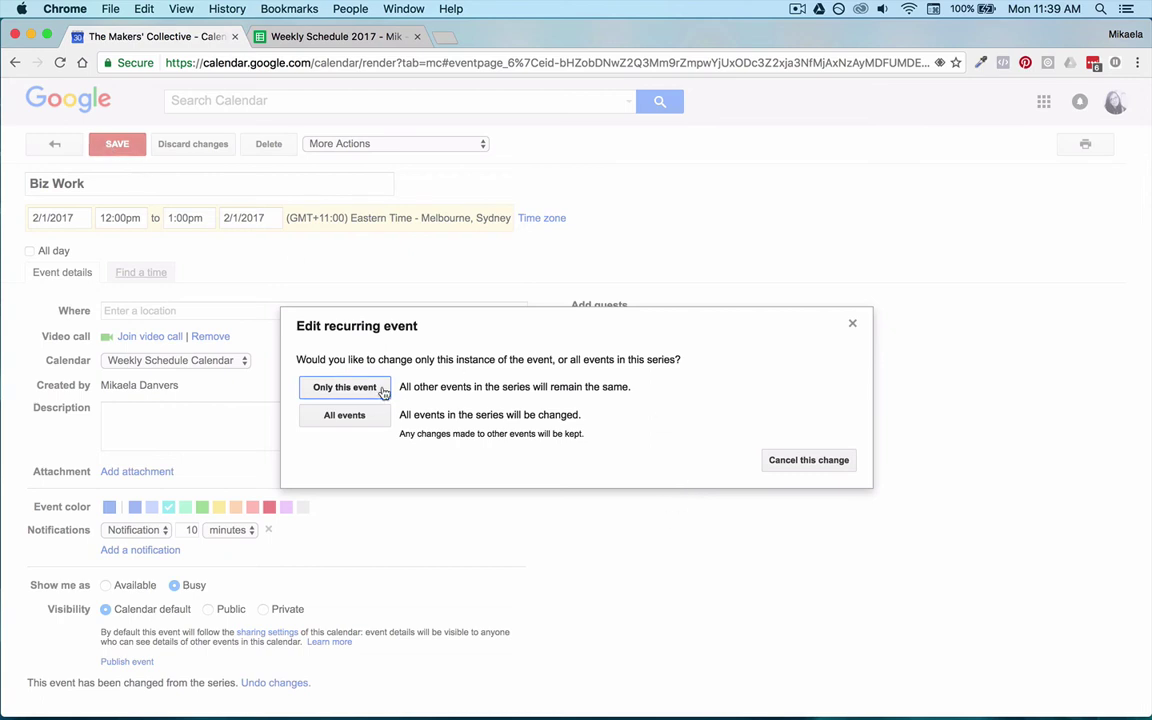
pyautogui.click(345, 387)
# Step: Create a Production time event on Wednesday, February 1 from 1pm to 2pm in the Weekly Schedule Calendar
pyautogui.click(561, 491)
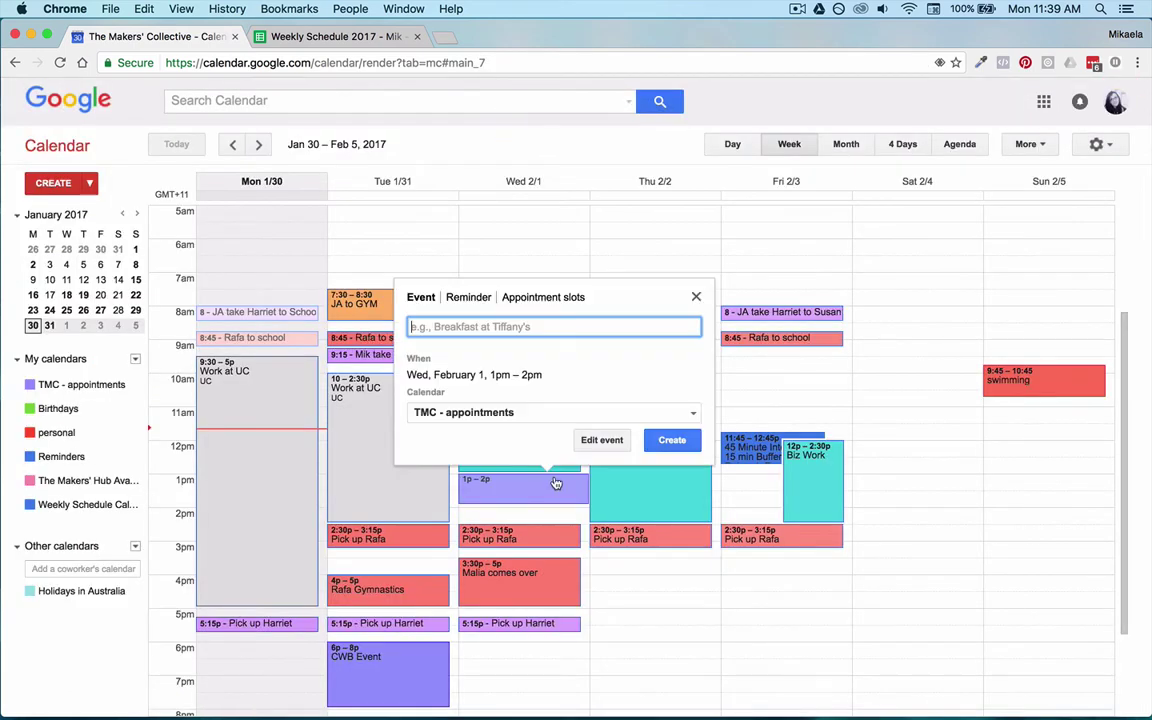
pyautogui.write('P')
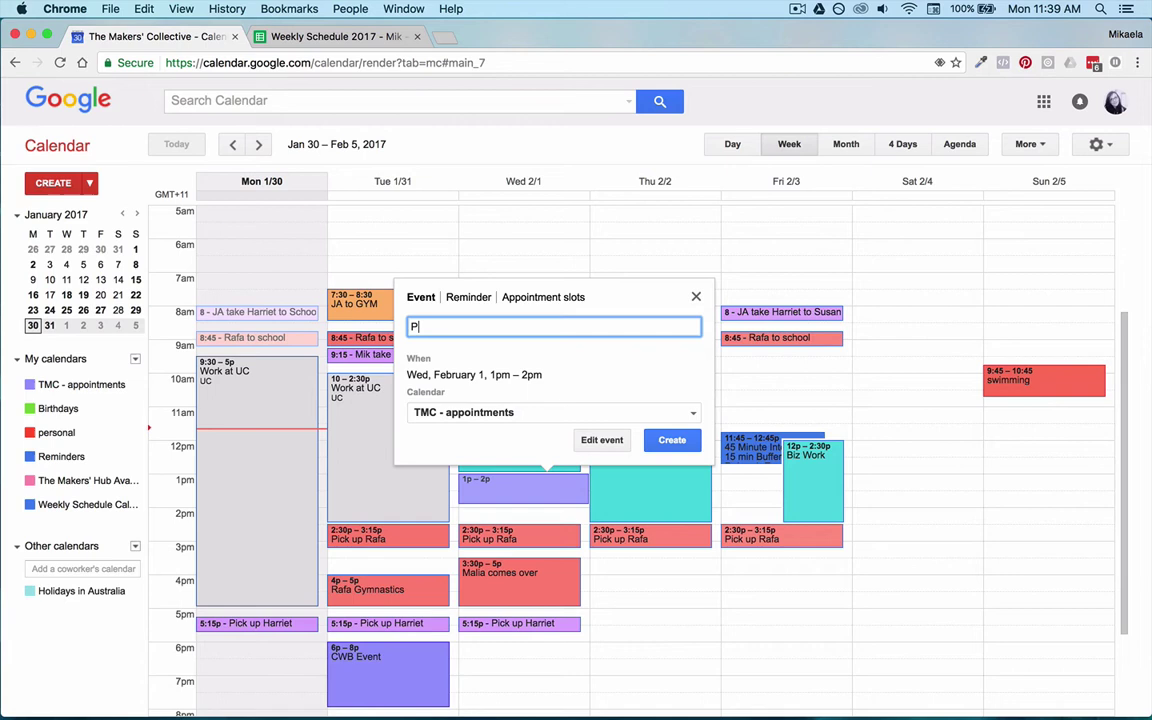
pyautogui.write('roduction time')
pyautogui.click(540, 412)
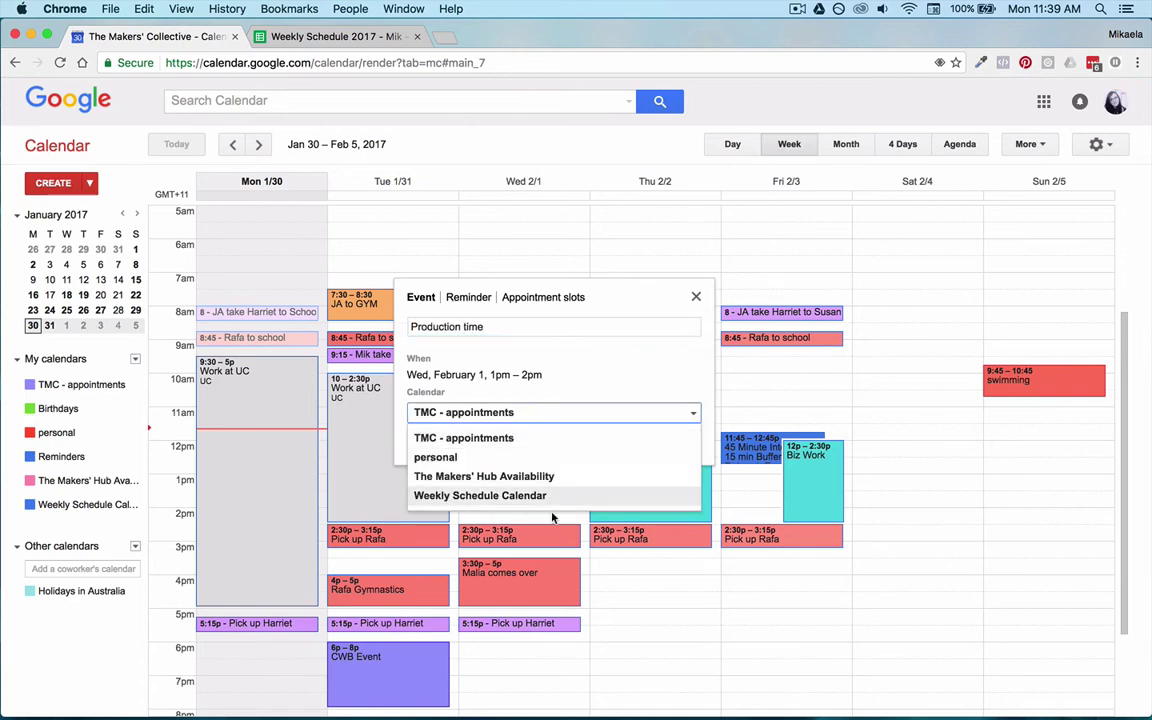
pyautogui.click(550, 504)
pyautogui.click(666, 443)
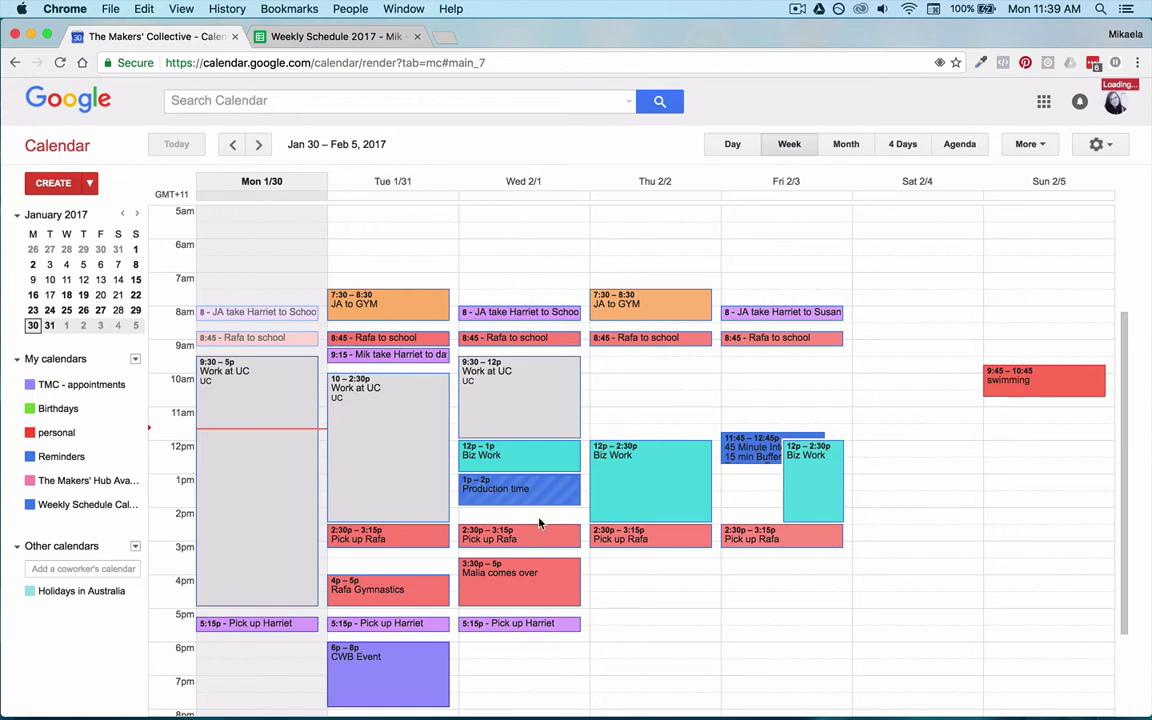
# Step: Add a 10-minute notification to the Production time event and save it
pyautogui.click(559, 493)
pyautogui.click(690, 458)
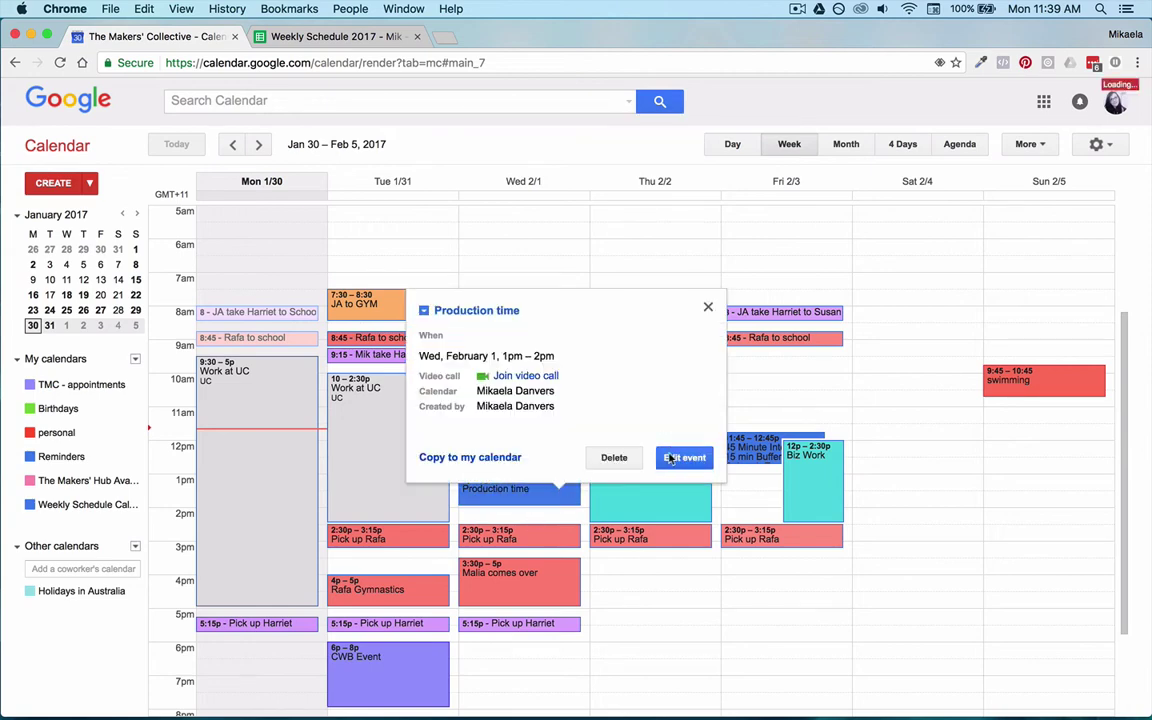
pyautogui.click(142, 546)
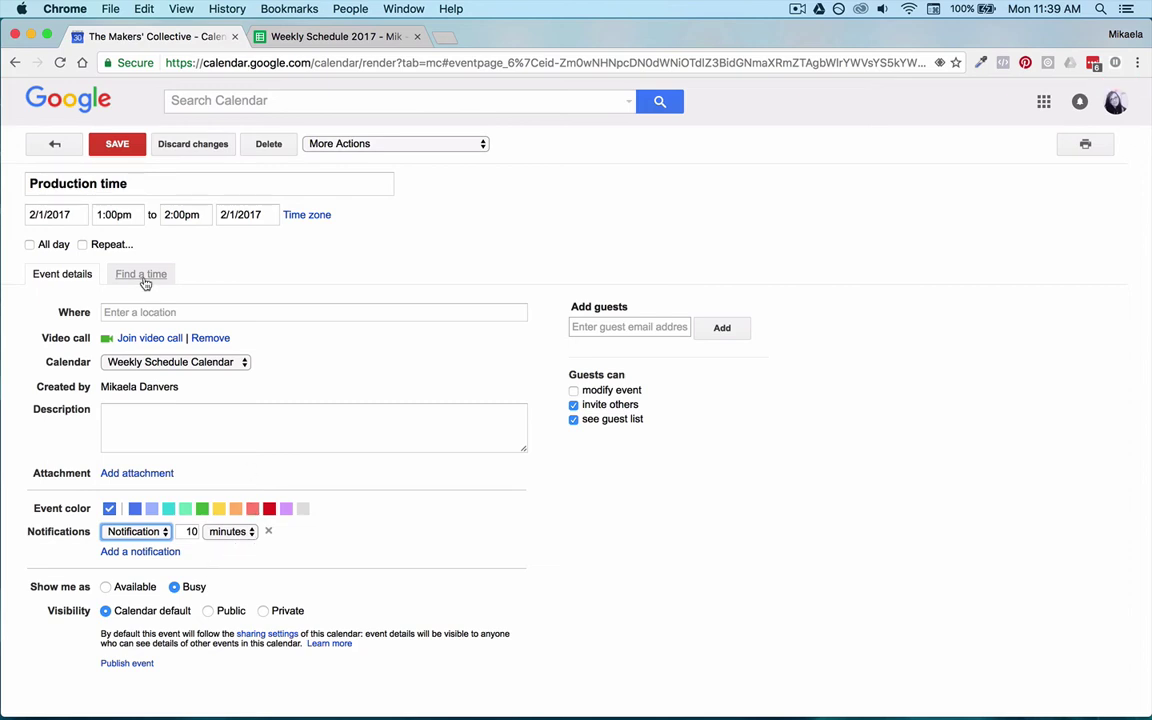
pyautogui.click(117, 143)
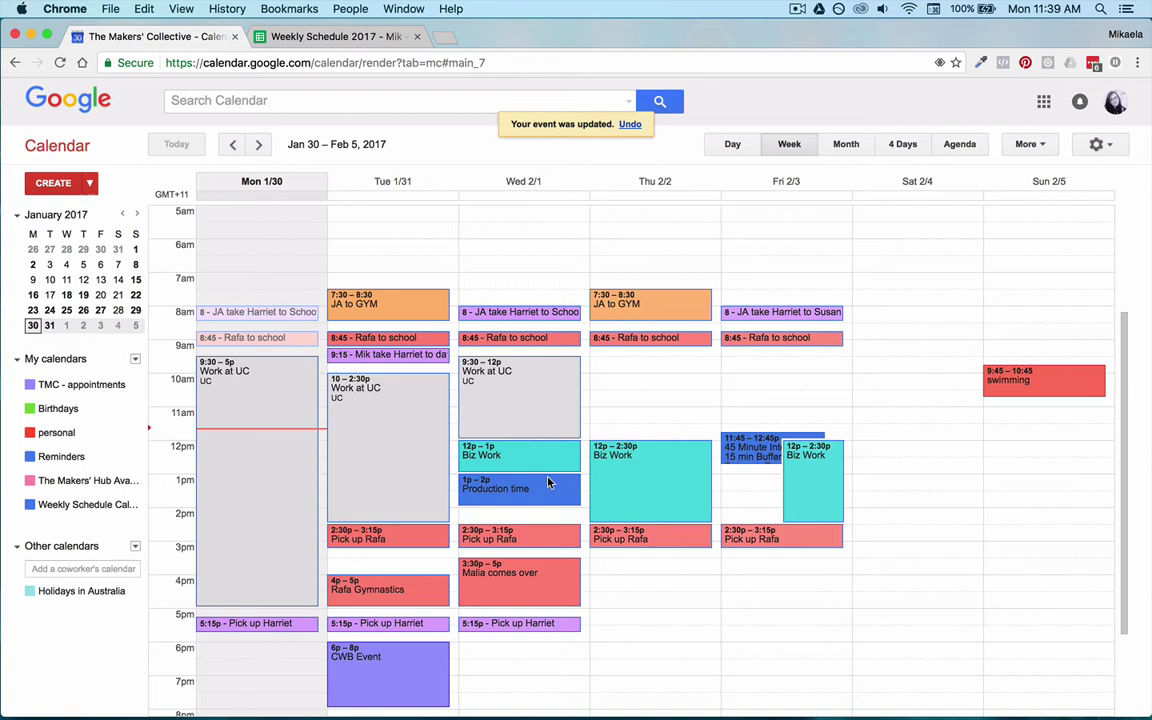